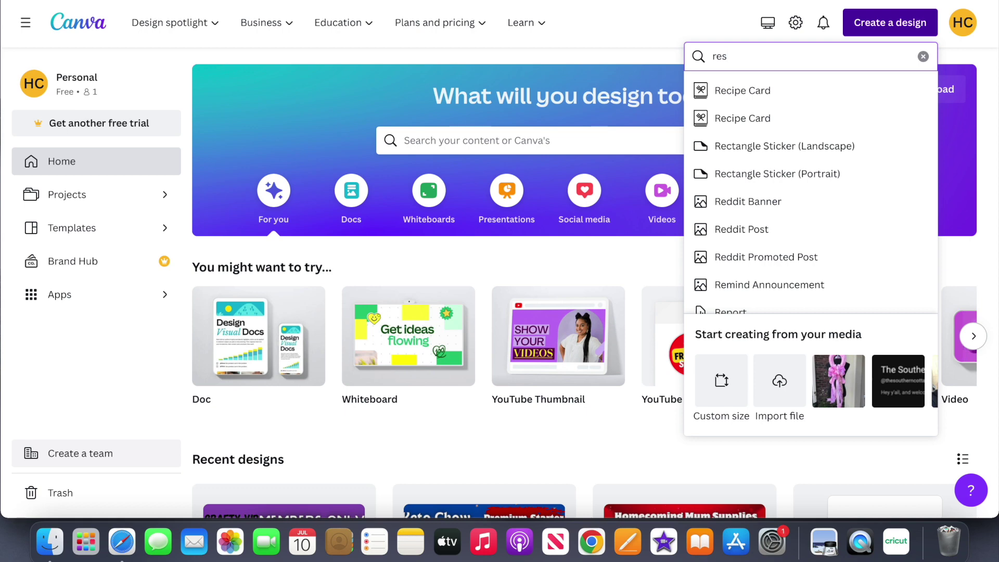
- Create a new blank design using the Resume preset, 8.5 × 11 in
{"action": "type", "text": "ume"}
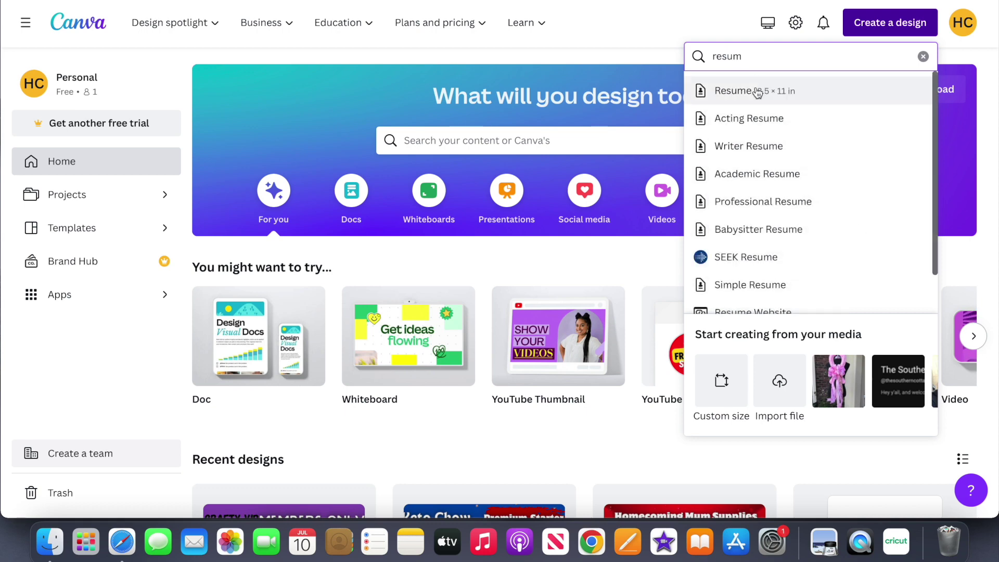
{"action": "left_click", "coordinate": [757, 90]}
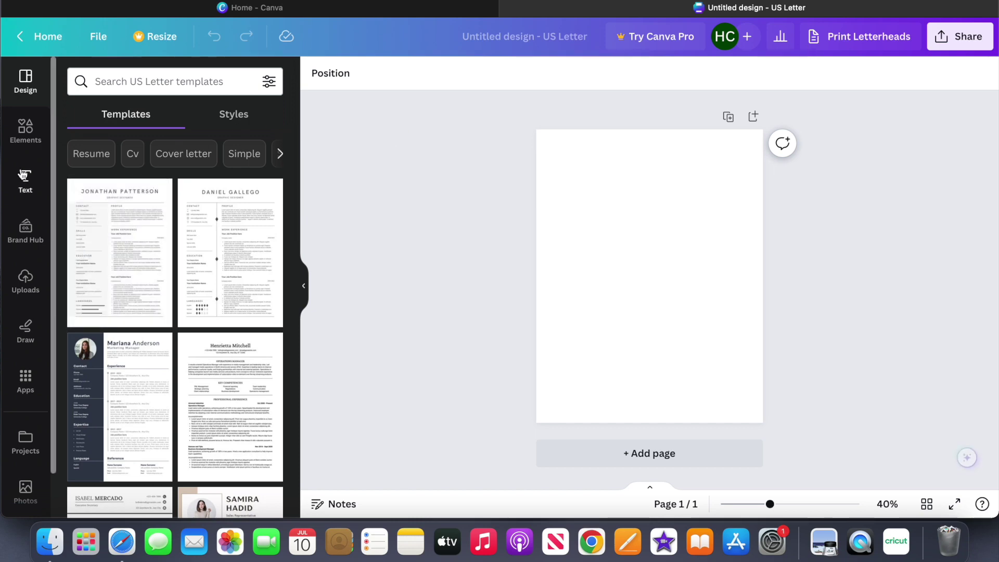
- Search the design elements for "thank you" and limit the results to graphics
{"action": "left_click", "coordinate": [26, 132]}
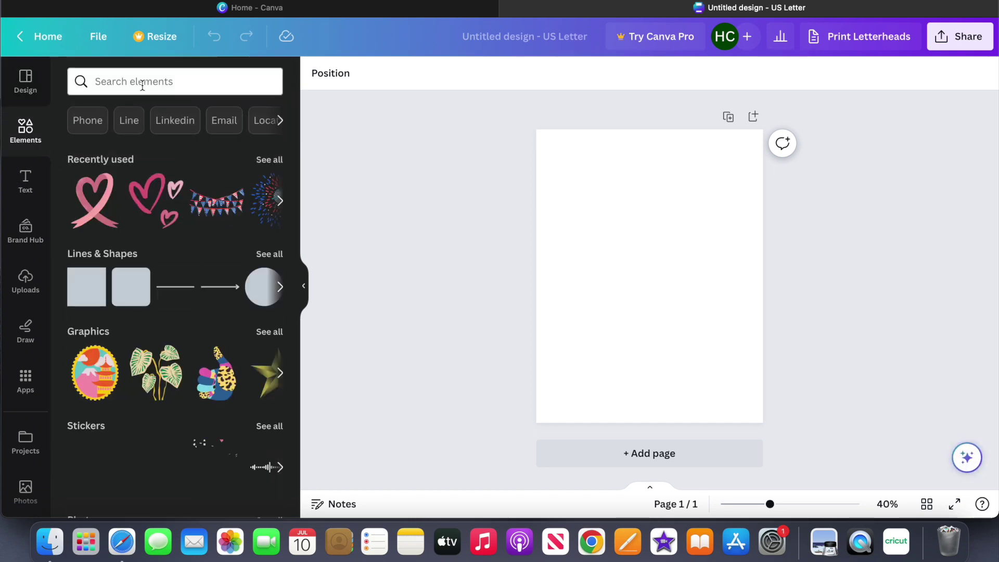
{"action": "left_click", "coordinate": [142, 83]}
{"action": "type", "text": "thank"}
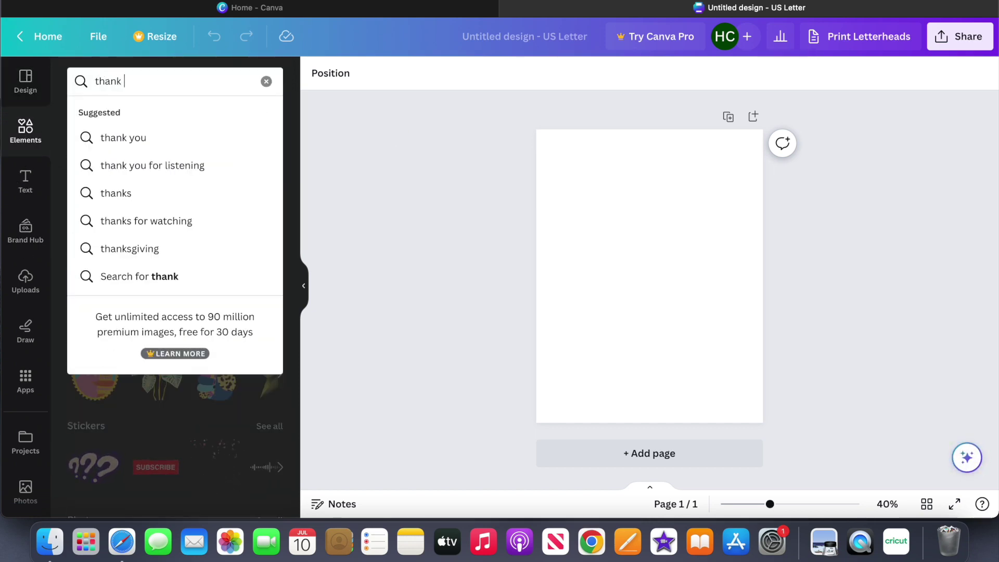
{"action": "left_click", "coordinate": [123, 147]}
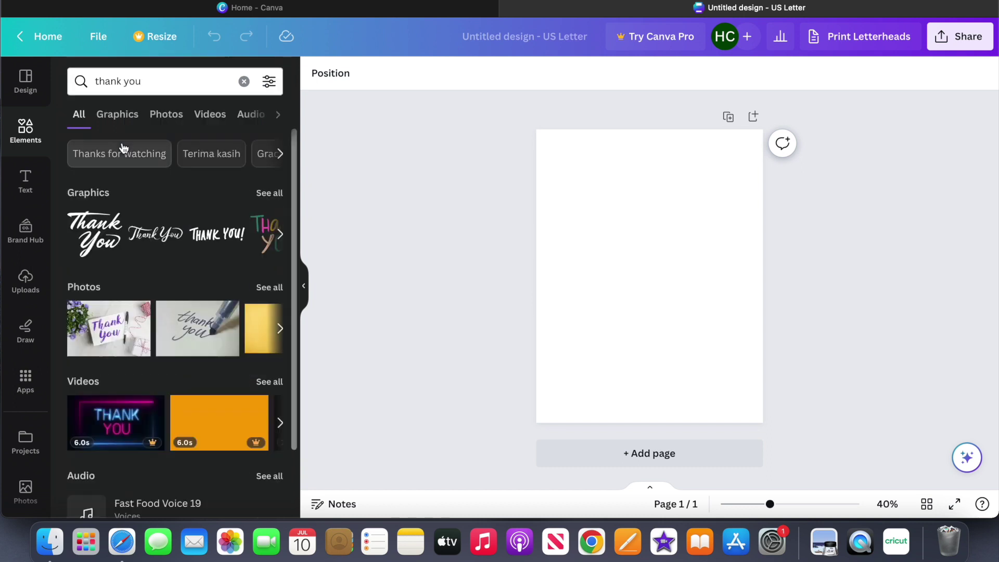
{"action": "left_click", "coordinate": [119, 116]}
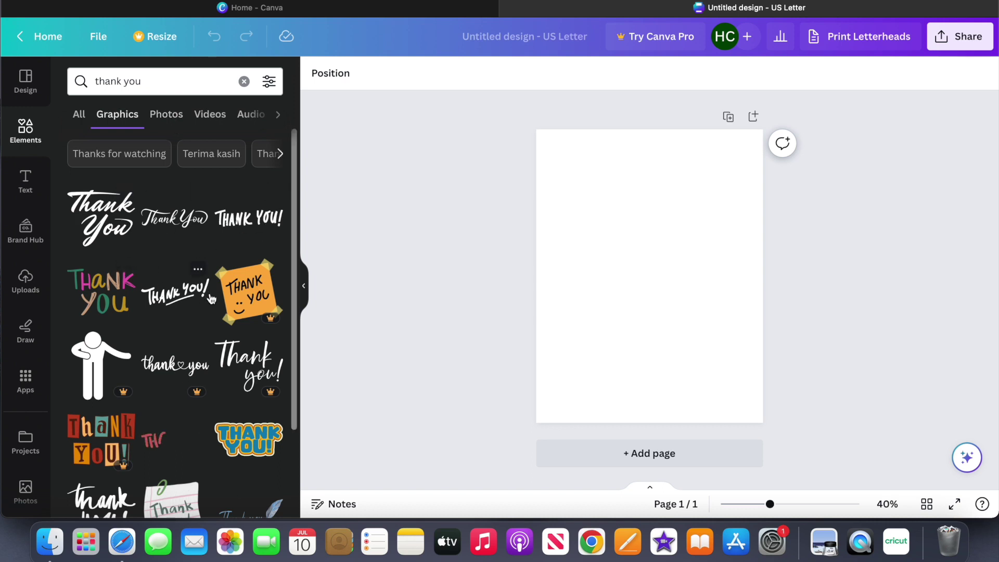
- Browse the "thank you" graphics, comparing lettering styles and free versus Pro designs
{"action": "scroll", "coordinate": [297, 312], "scroll_direction": "down", "scroll_amount": 5}
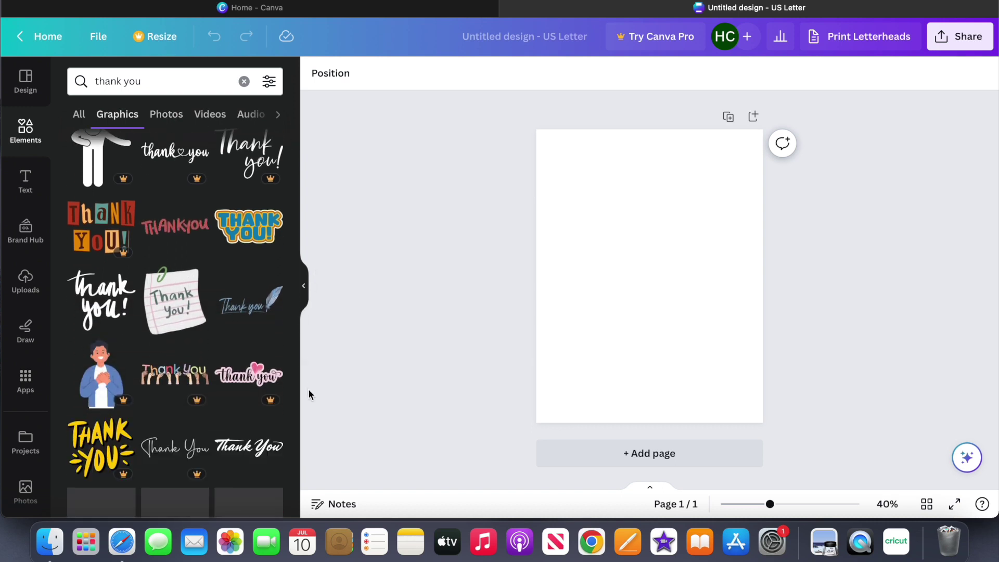
{"action": "scroll", "coordinate": [307, 389], "scroll_direction": "down", "scroll_amount": 3}
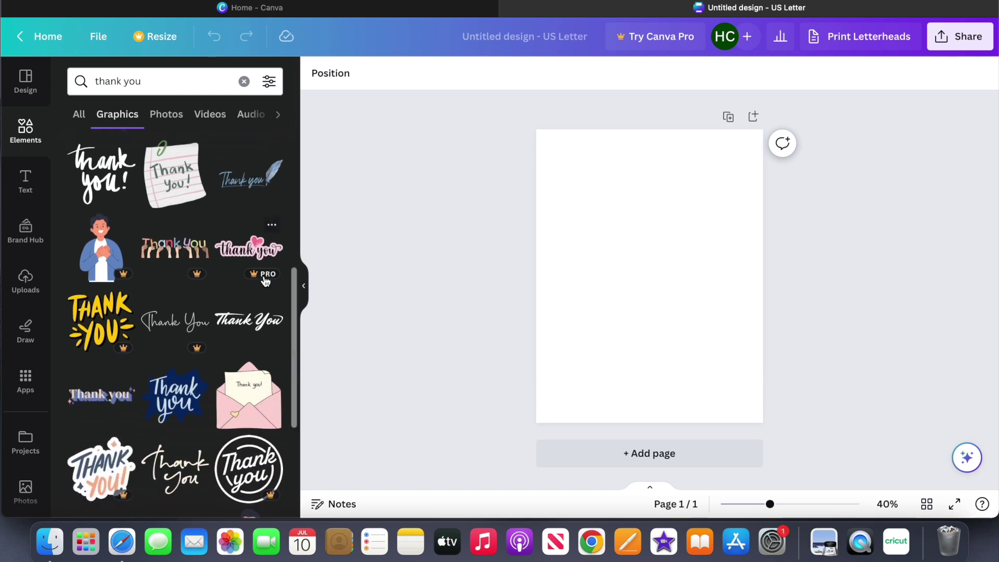
{"action": "scroll", "coordinate": [292, 357], "scroll_direction": "down", "scroll_amount": 5}
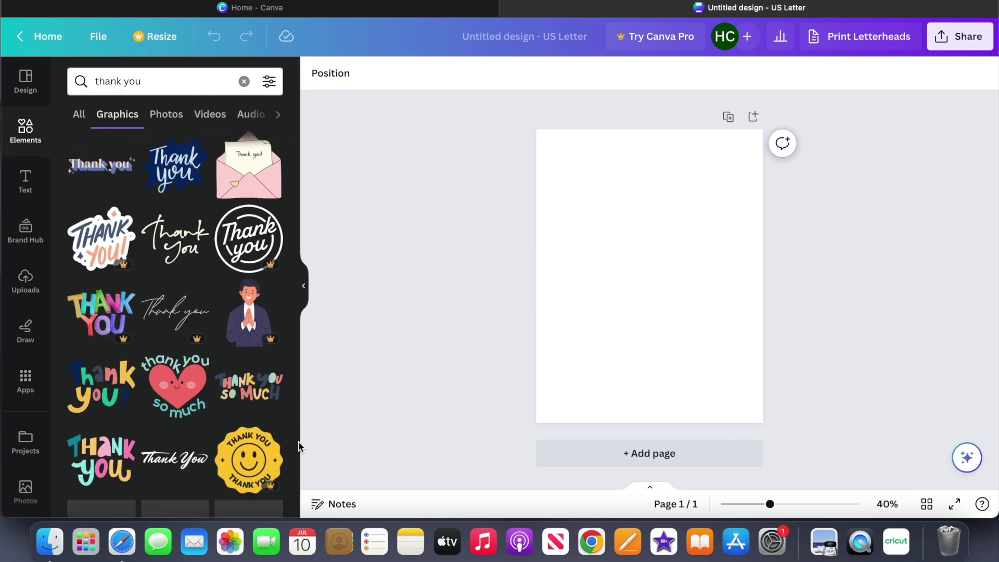
{"action": "scroll", "coordinate": [302, 466], "scroll_direction": "down", "scroll_amount": 5}
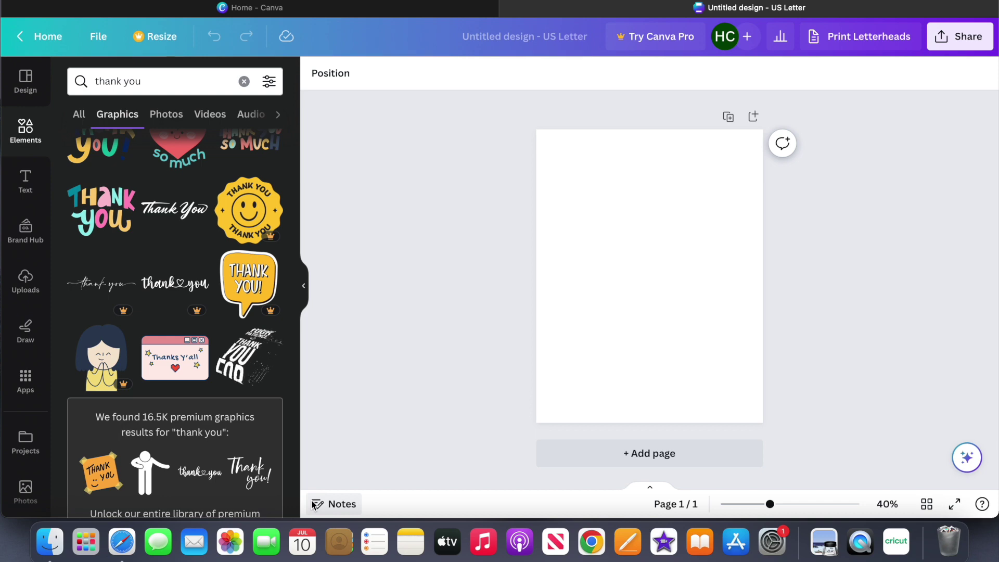
{"action": "scroll", "coordinate": [314, 504], "scroll_direction": "down", "scroll_amount": 1}
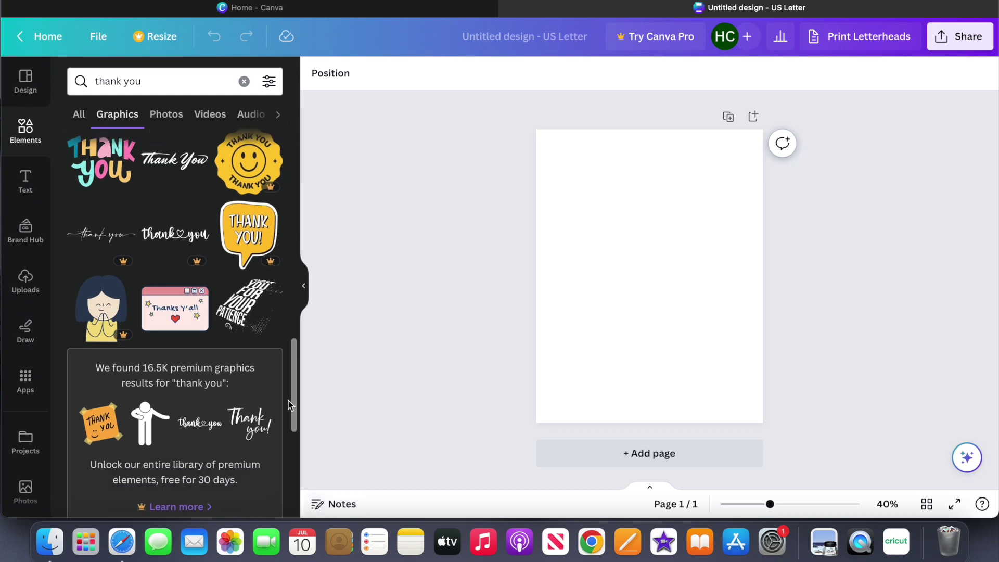
{"action": "left_click_drag", "start_coordinate": [296, 404], "coordinate": [307, 477]}
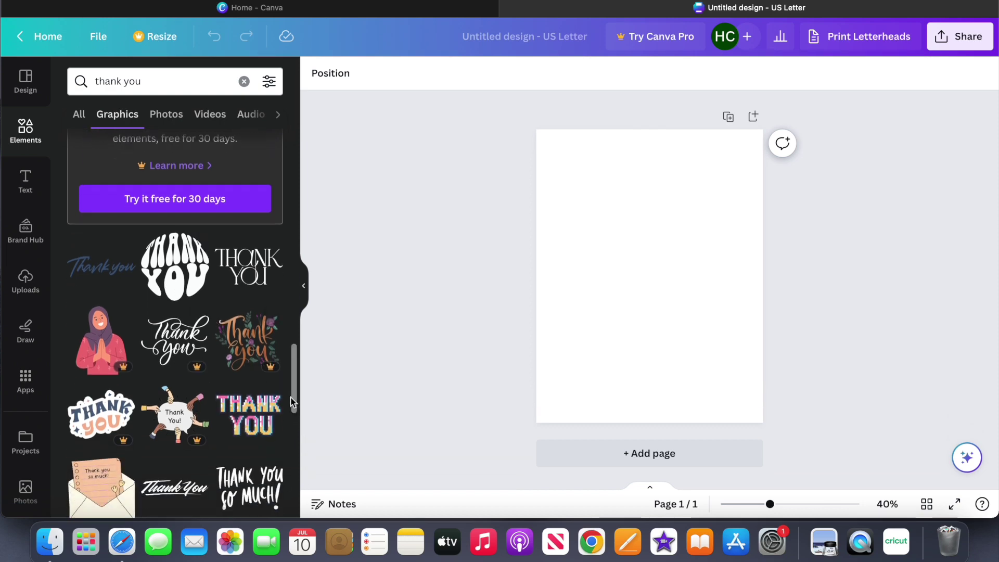
{"action": "left_click_drag", "start_coordinate": [294, 386], "coordinate": [308, 488]}
{"action": "left_click_drag", "start_coordinate": [294, 404], "coordinate": [303, 475]}
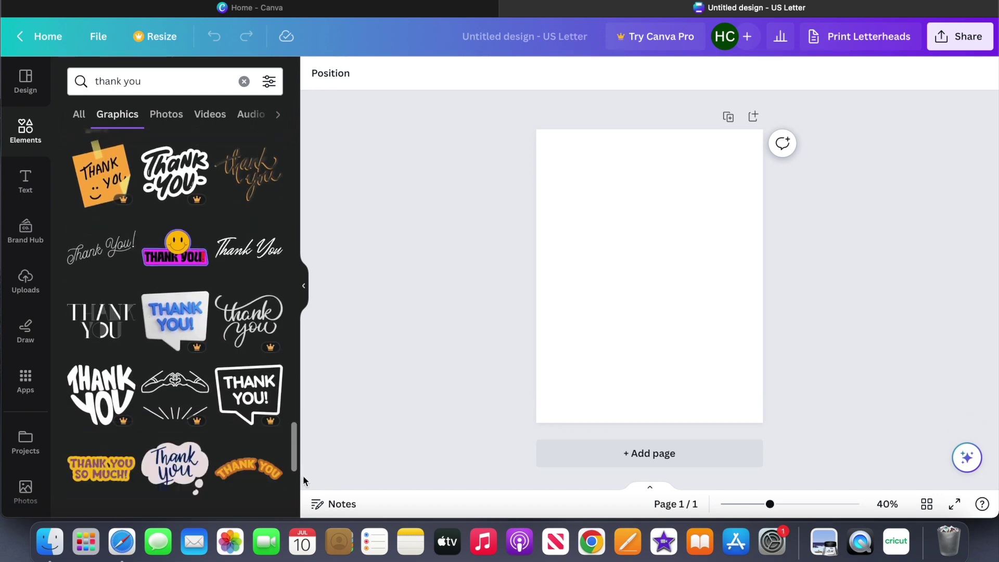
{"action": "scroll", "coordinate": [291, 449], "scroll_direction": "down", "scroll_amount": 3}
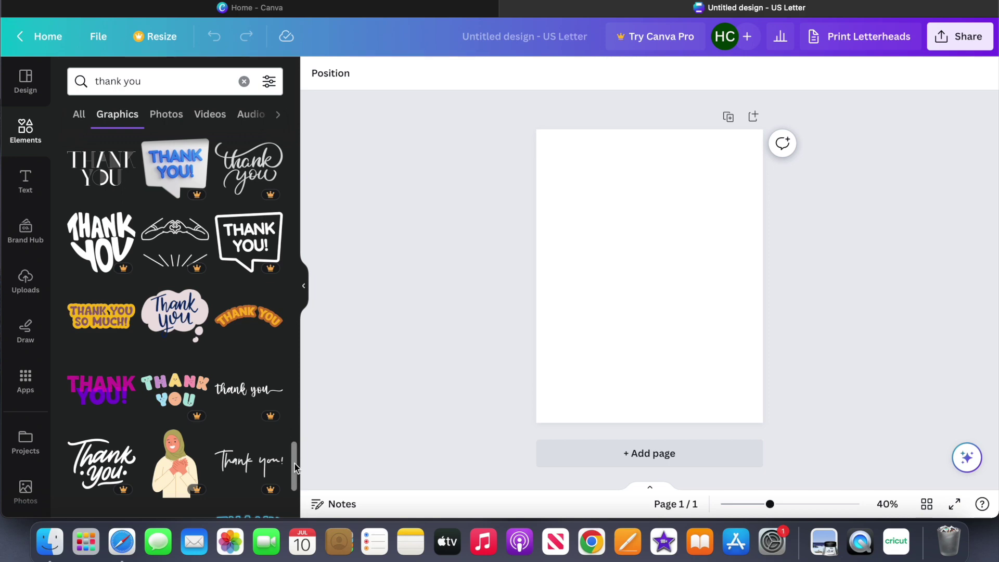
{"action": "scroll", "coordinate": [294, 463], "scroll_direction": "down", "scroll_amount": 6}
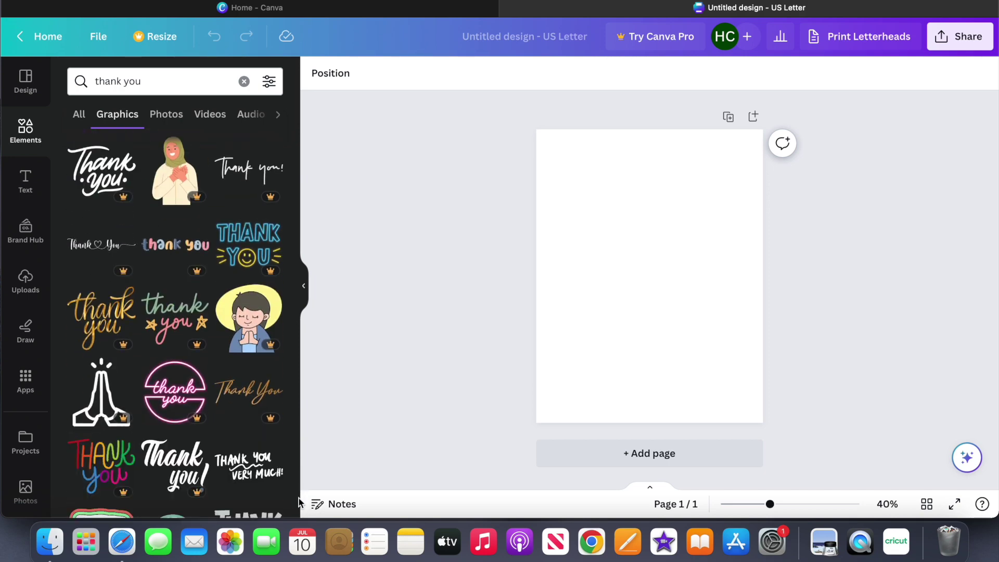
{"action": "scroll", "coordinate": [299, 502], "scroll_direction": "down", "scroll_amount": 5}
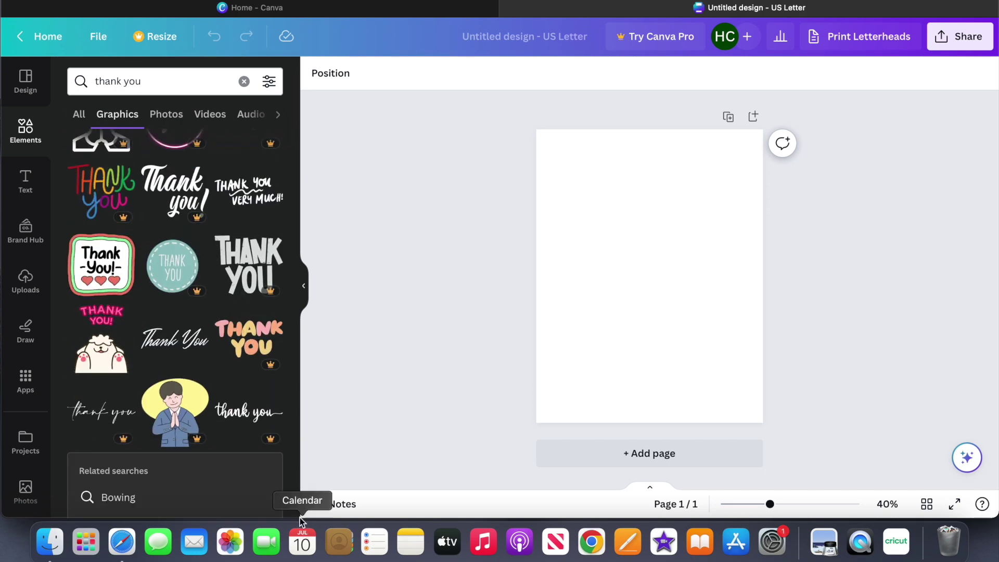
{"action": "scroll", "coordinate": [297, 501], "scroll_direction": "down", "scroll_amount": 6}
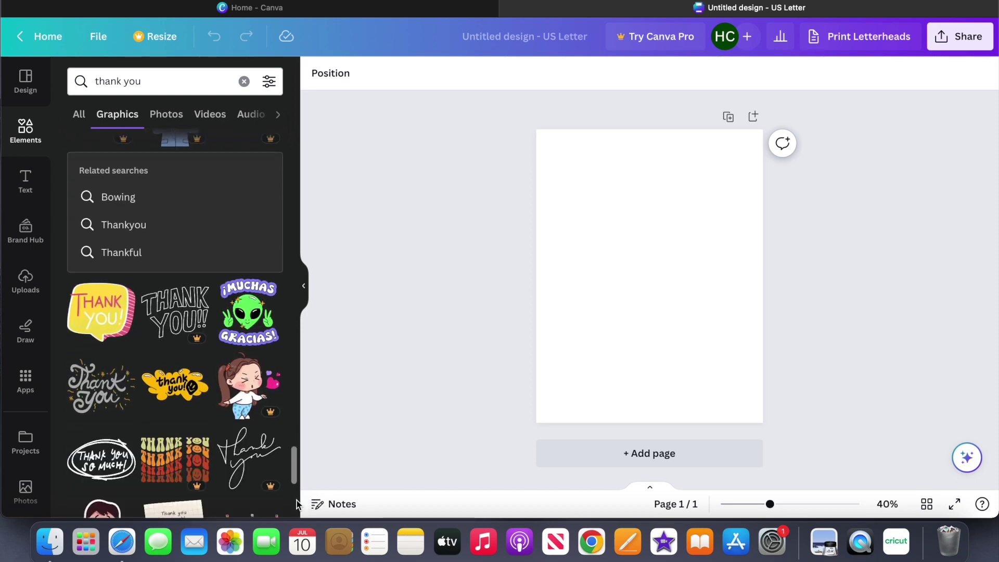
{"action": "scroll", "coordinate": [297, 504], "scroll_direction": "down", "scroll_amount": 1}
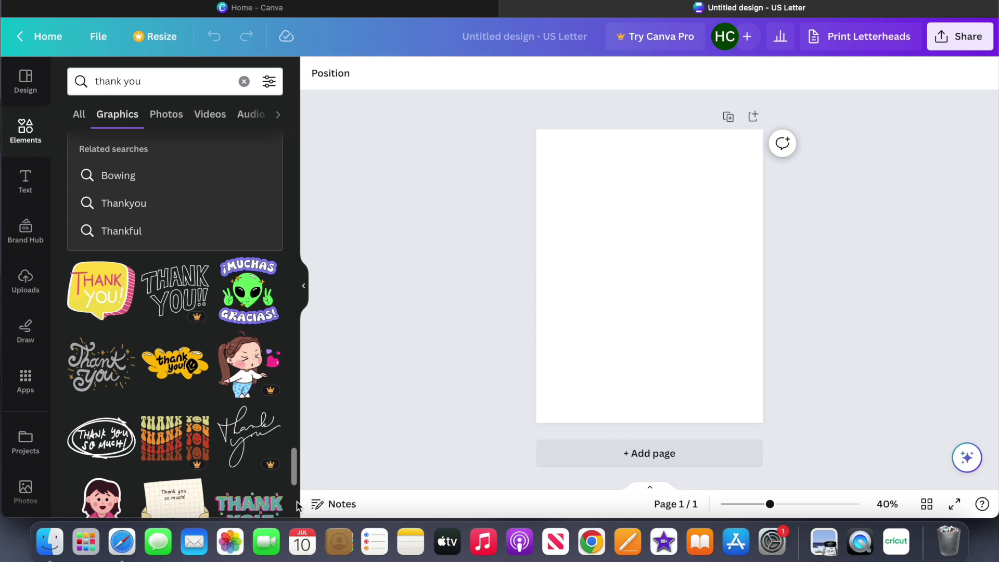
{"action": "scroll", "coordinate": [298, 505], "scroll_direction": "down", "scroll_amount": 3}
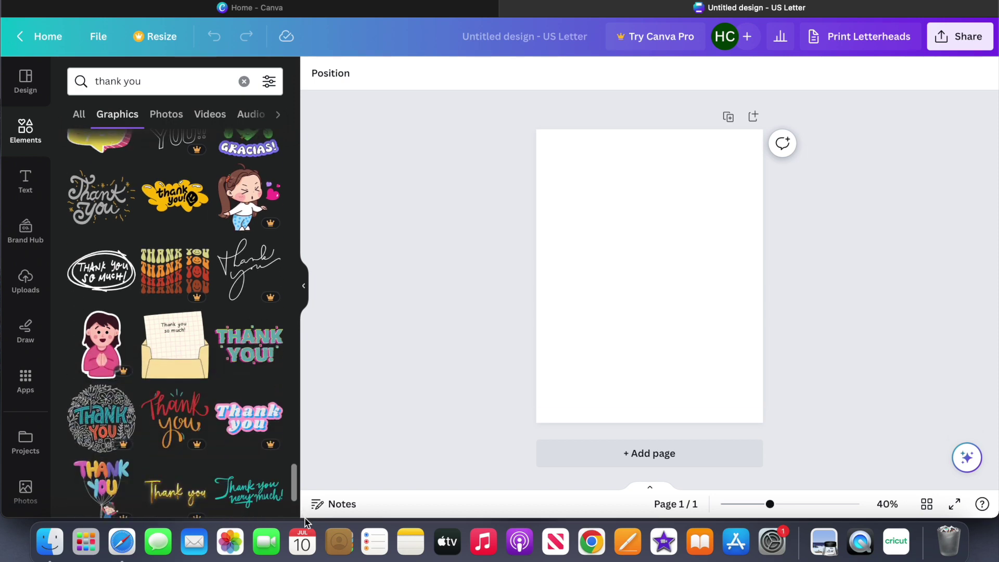
{"action": "scroll", "coordinate": [298, 484], "scroll_direction": "down", "scroll_amount": 3}
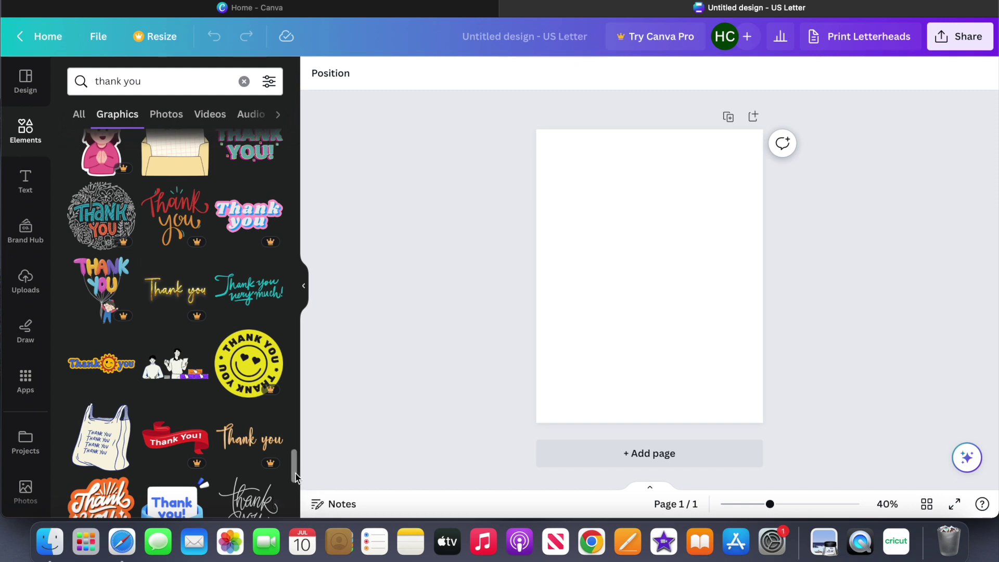
{"action": "left_click_drag", "start_coordinate": [295, 470], "coordinate": [295, 498]}
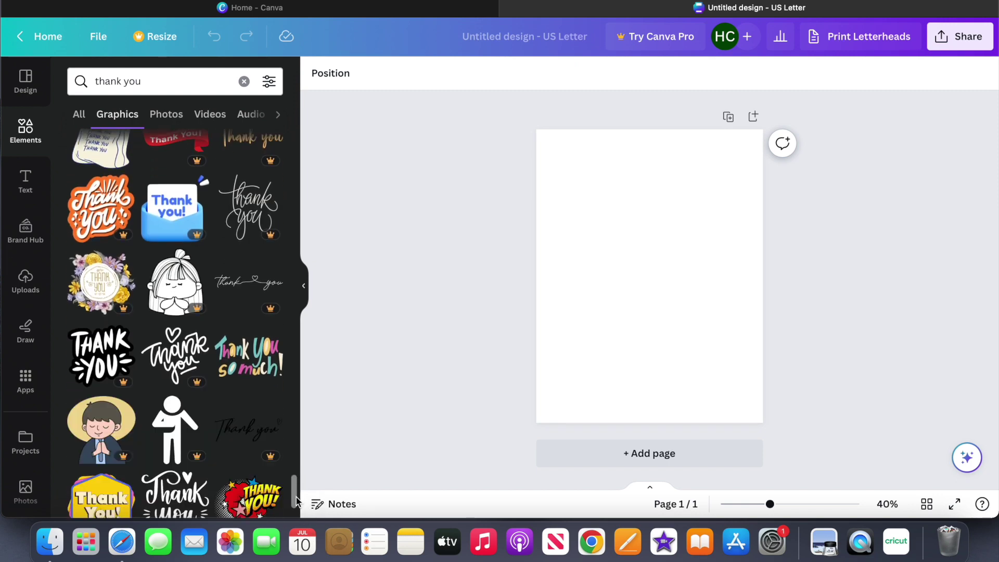
{"action": "scroll", "coordinate": [296, 497], "scroll_direction": "down", "scroll_amount": 5}
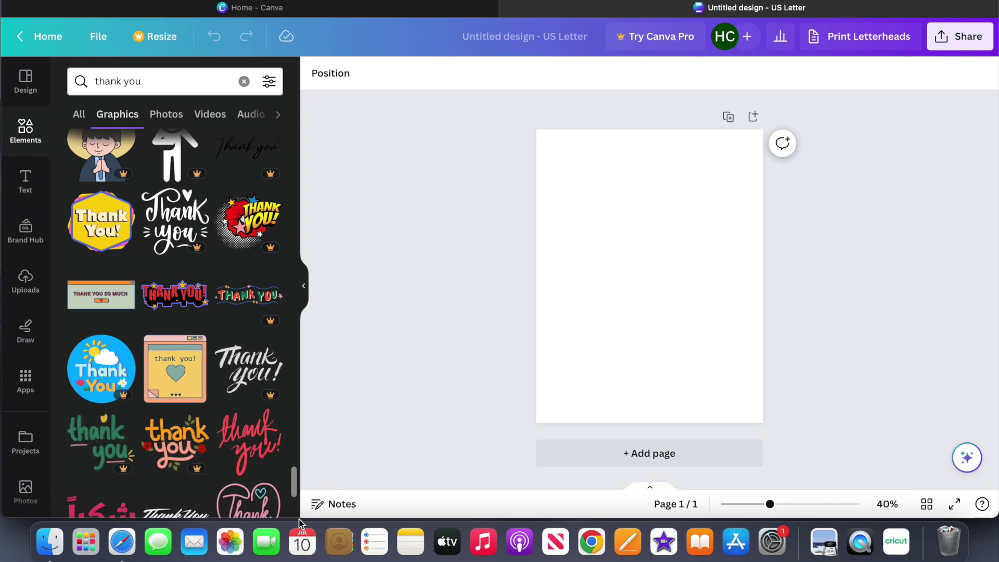
{"action": "scroll", "coordinate": [294, 515], "scroll_direction": "down", "scroll_amount": 5}
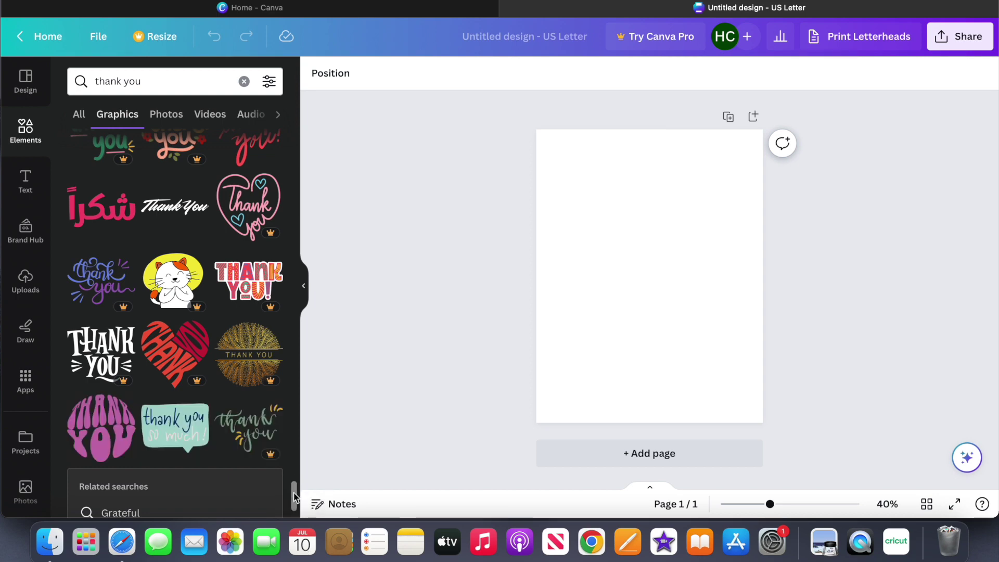
{"action": "scroll", "coordinate": [295, 497], "scroll_direction": "down", "scroll_amount": 5}
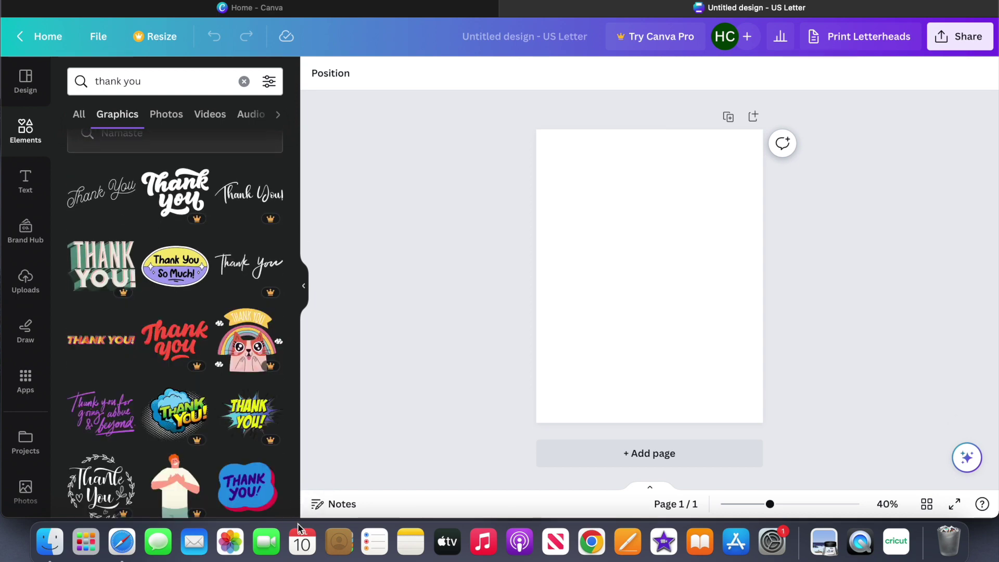
{"action": "scroll", "coordinate": [298, 524], "scroll_direction": "down", "scroll_amount": 1}
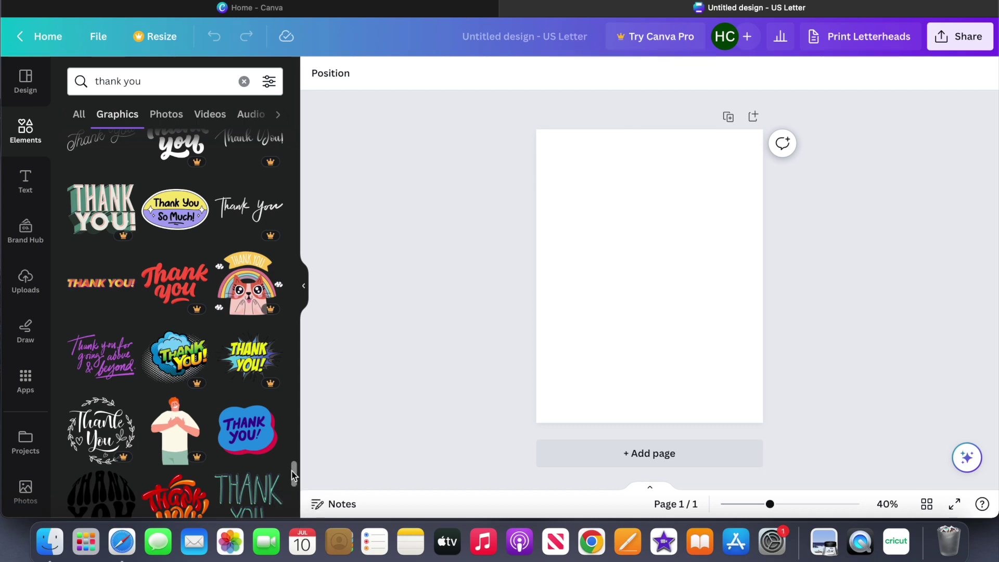
{"action": "scroll", "coordinate": [292, 470], "scroll_direction": "down", "scroll_amount": 2}
{"action": "scroll", "coordinate": [293, 478], "scroll_direction": "down", "scroll_amount": 1}
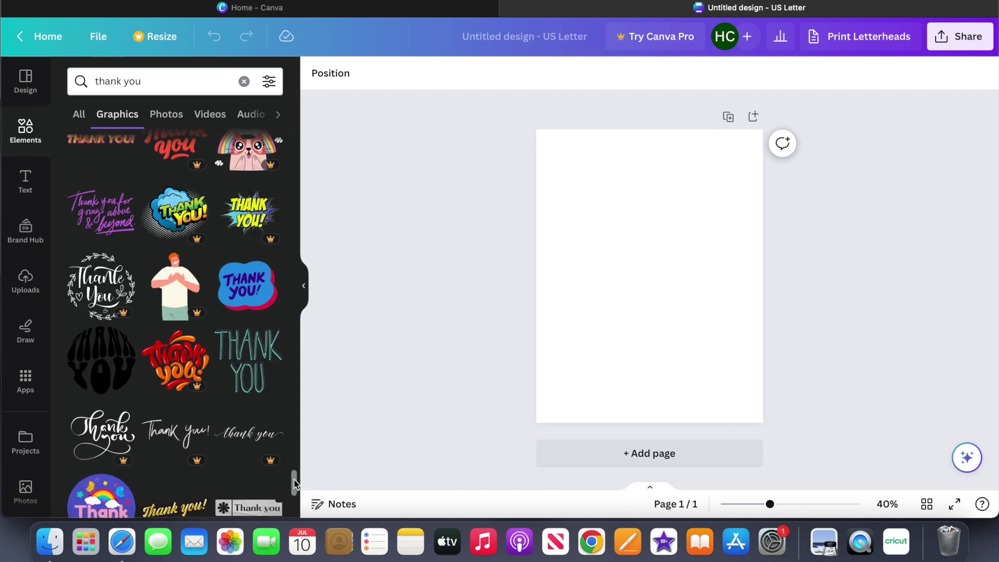
{"action": "scroll", "coordinate": [294, 480], "scroll_direction": "down", "scroll_amount": 1}
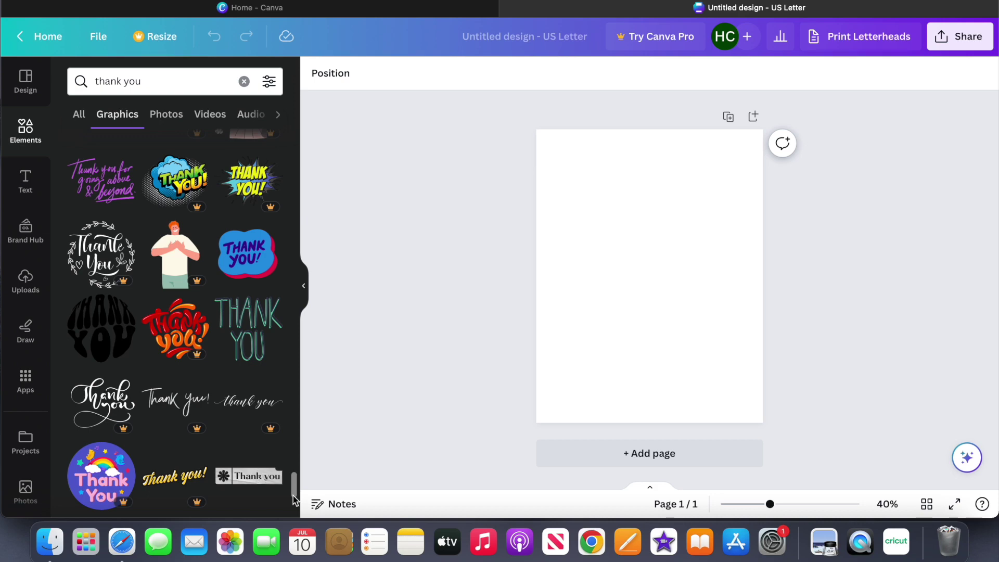
- Add the first brush-script "Thank You" graphic from the results and move it to the page's upper-left area
{"action": "left_click_drag", "start_coordinate": [293, 490], "coordinate": [323, 49]}
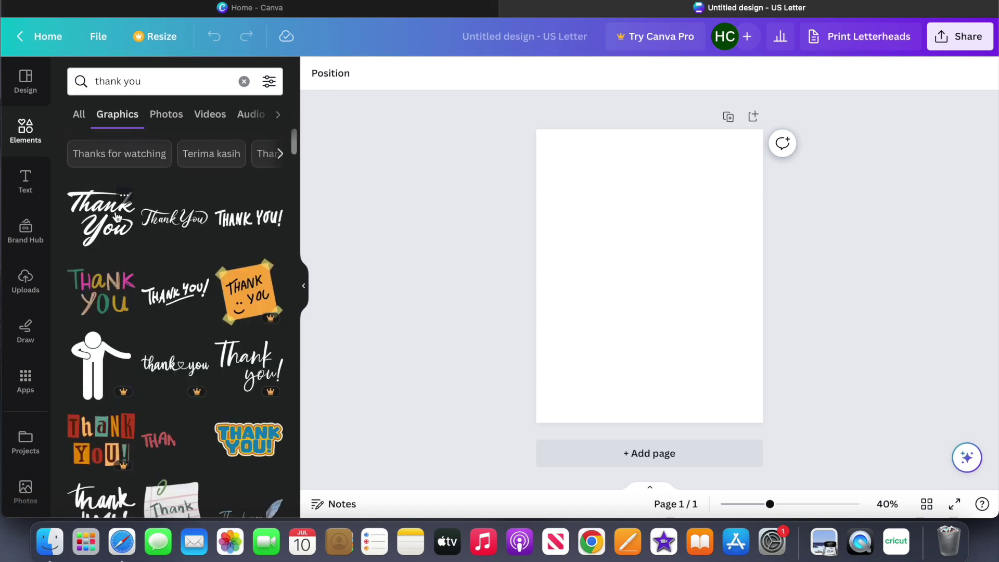
{"action": "left_click", "coordinate": [117, 225]}
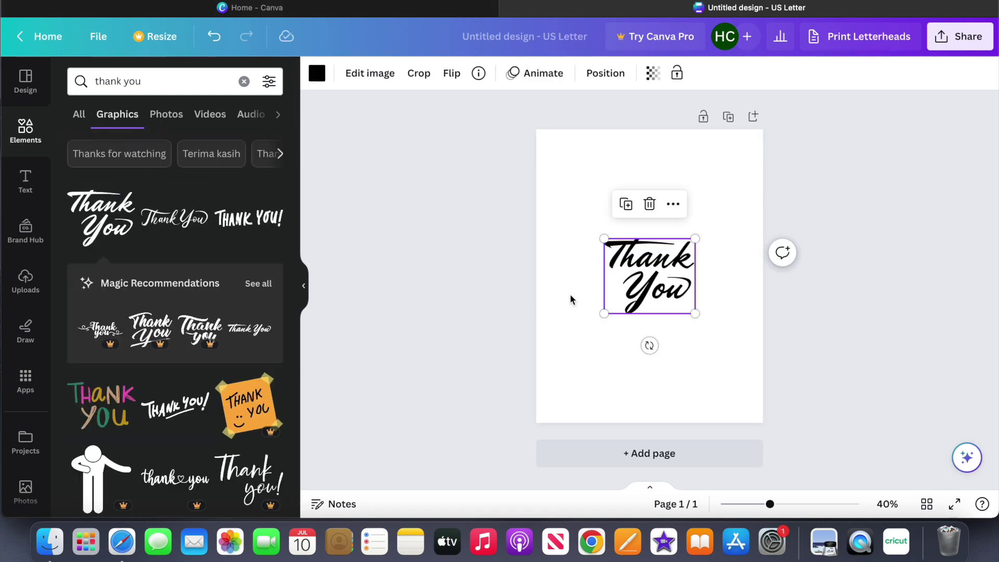
{"action": "left_click_drag", "start_coordinate": [632, 280], "coordinate": [587, 193]}
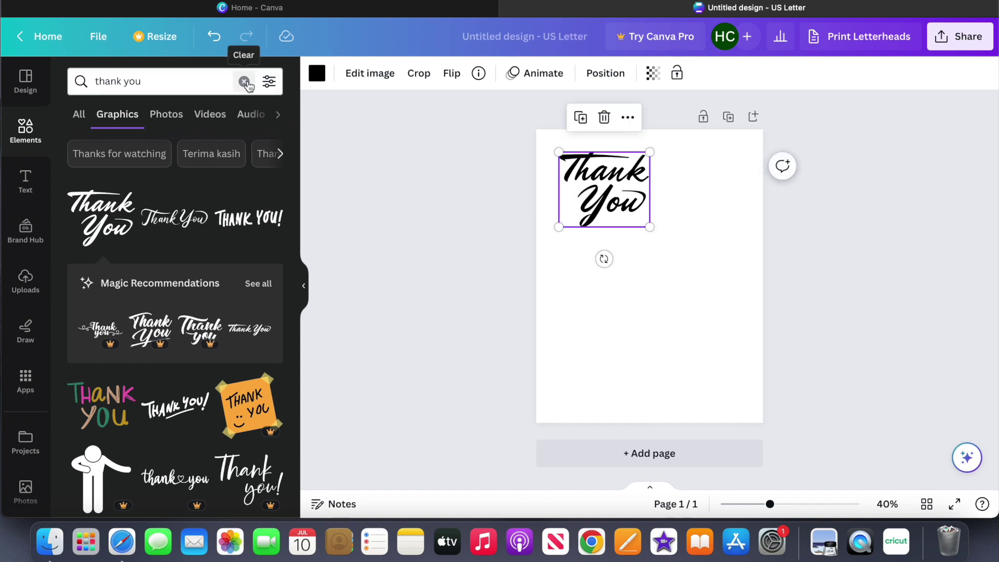
- Replace the element search with "flower wreath", limit it to graphics and look through the wreath designs
{"action": "left_click", "coordinate": [244, 82]}
{"action": "type", "text": "flow"}
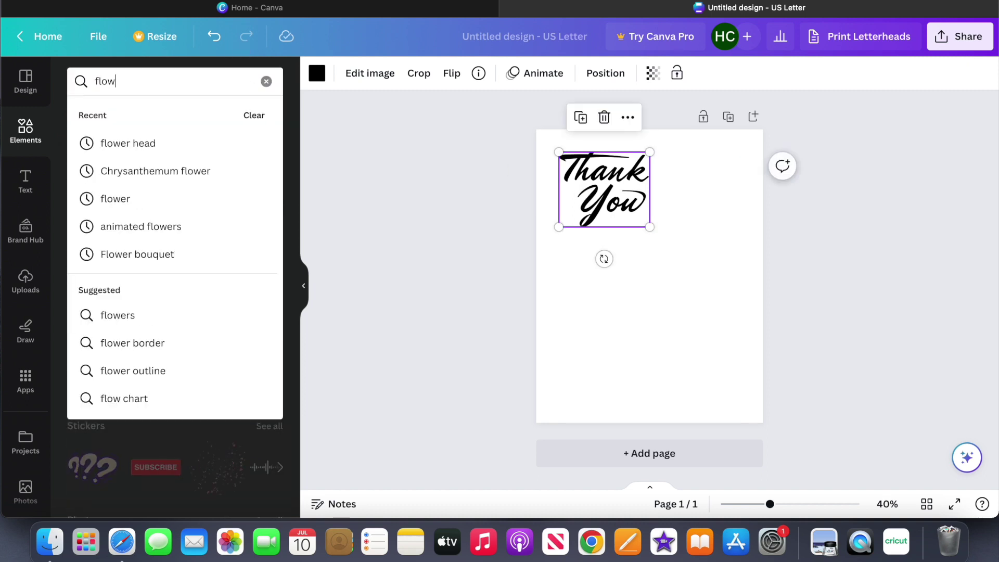
{"action": "type", "text": "er wreath"}
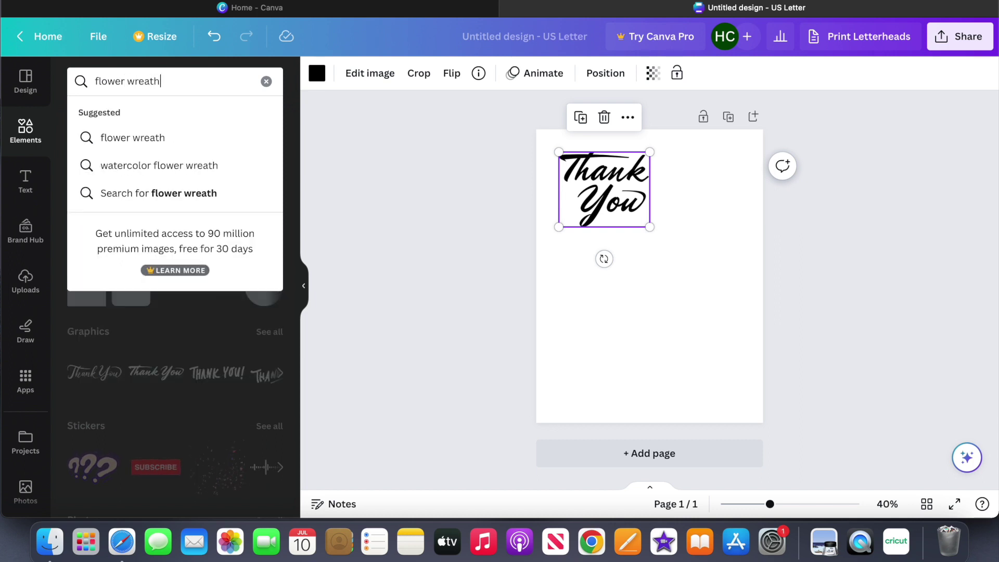
{"action": "key", "text": "Return"}
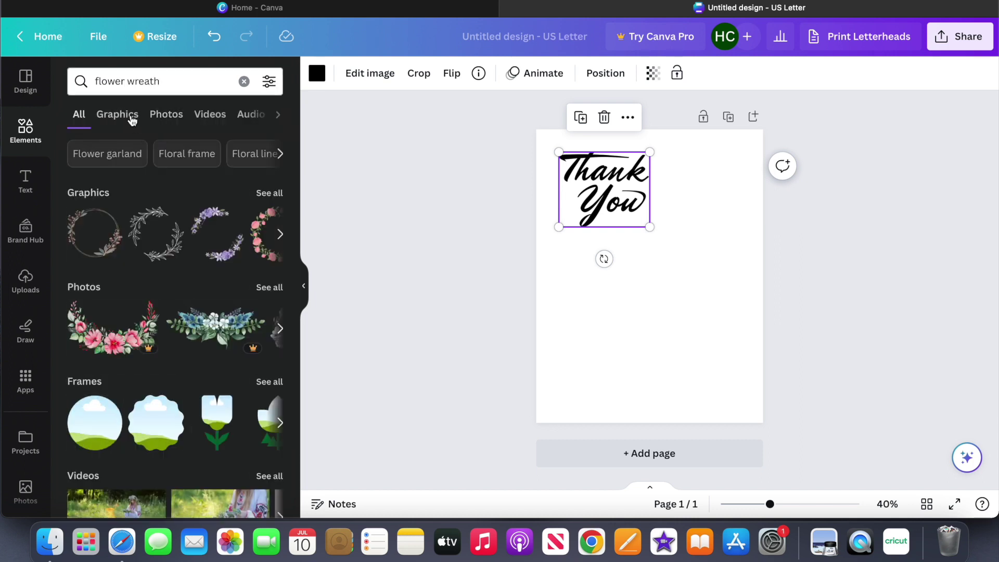
{"action": "left_click", "coordinate": [118, 115]}
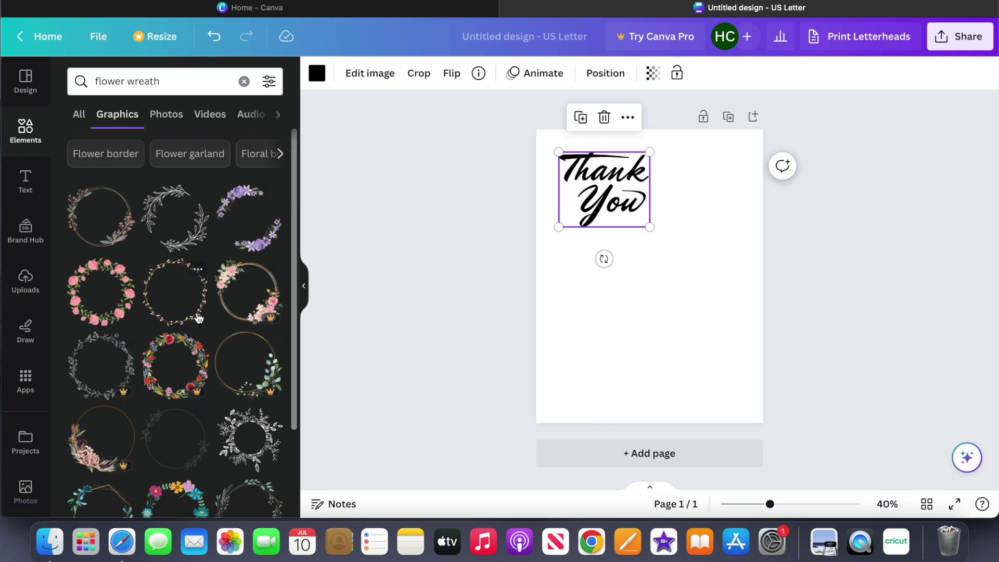
{"action": "left_click_drag", "start_coordinate": [295, 251], "coordinate": [296, 343]}
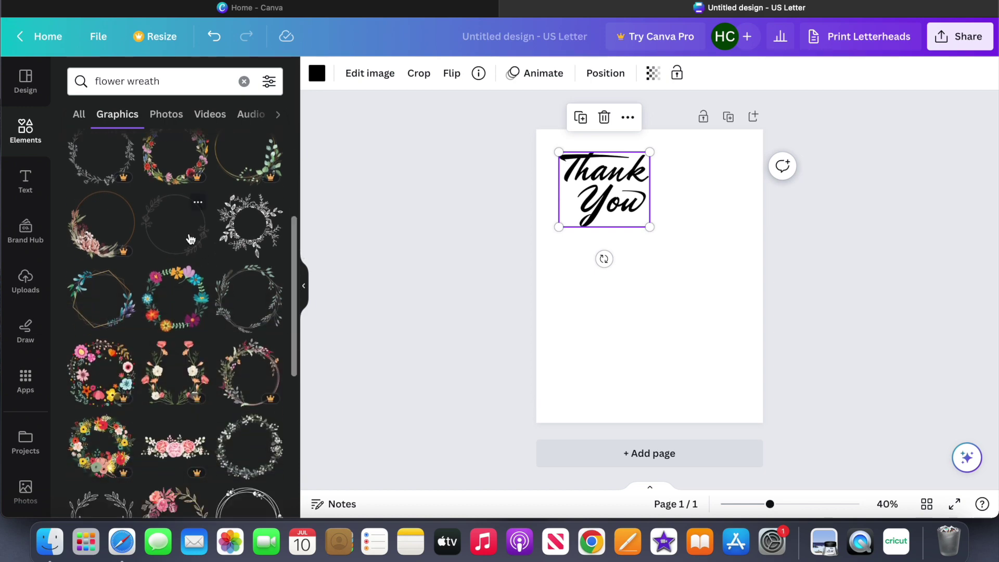
- Add the thin circle wreath with line-art sprigs, the purple flower wreath and the pale open leaf wreath to the page
{"action": "left_click", "coordinate": [191, 239]}
{"action": "left_click_drag", "start_coordinate": [294, 285], "coordinate": [294, 151]}
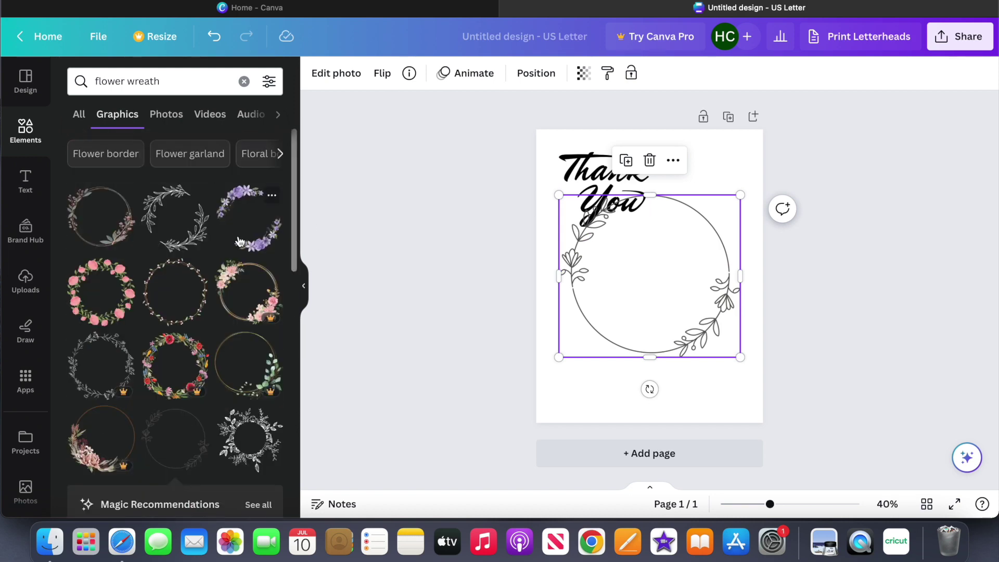
{"action": "left_click", "coordinate": [240, 241]}
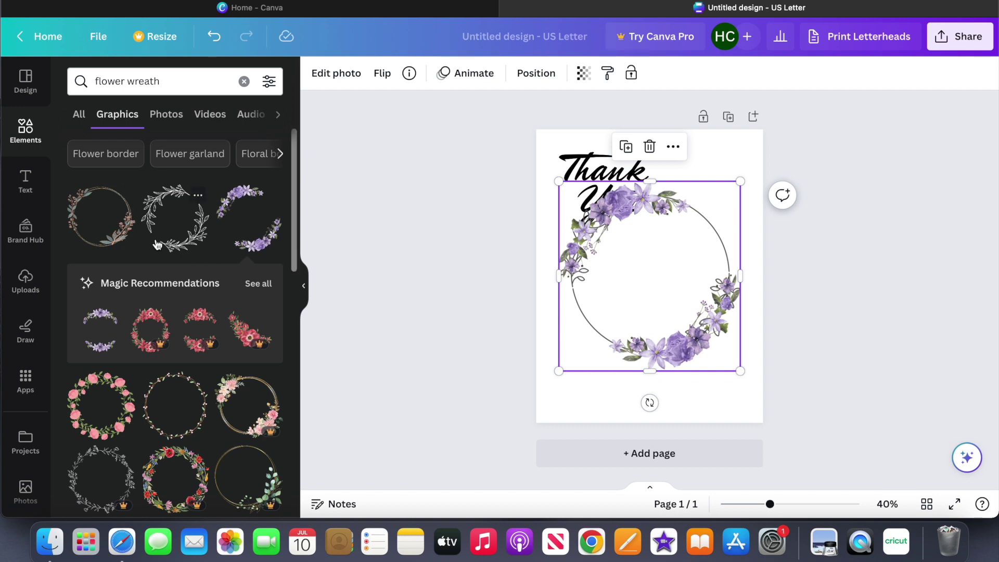
{"action": "left_click", "coordinate": [201, 244]}
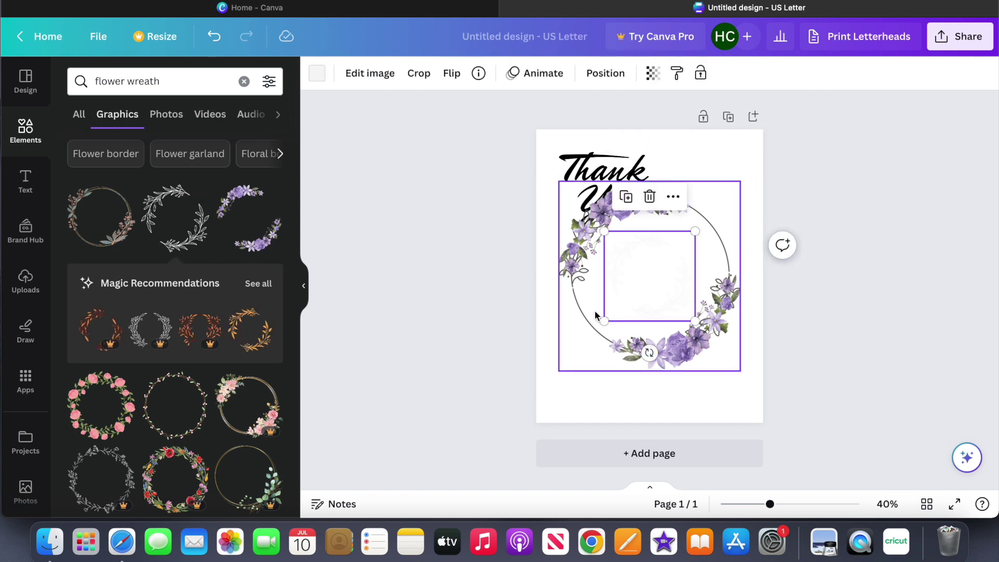
- Recolor the open leaf wreath dark grey using a photo color and delete the purple flower wreath
{"action": "left_click", "coordinate": [317, 74]}
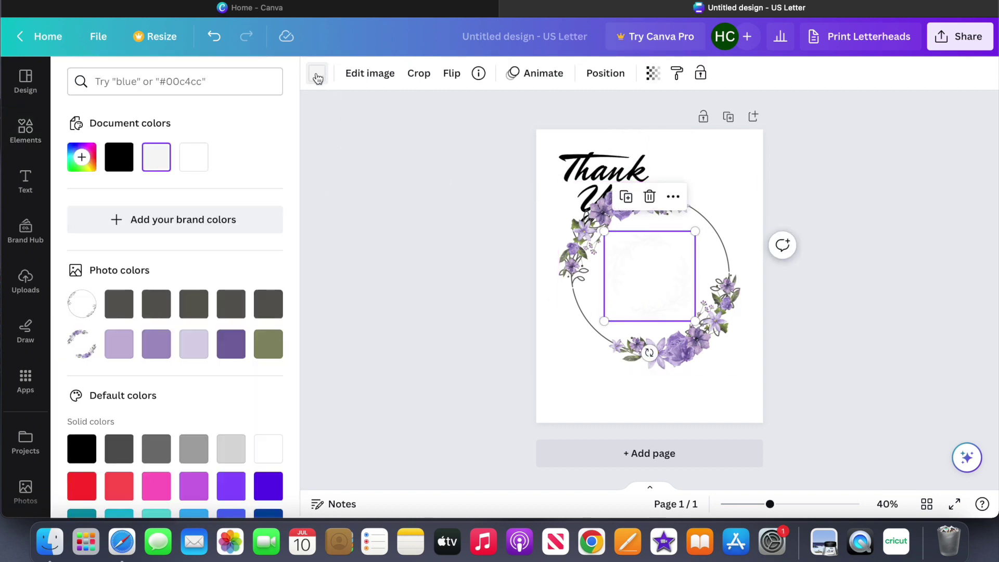
{"action": "left_click", "coordinate": [118, 305]}
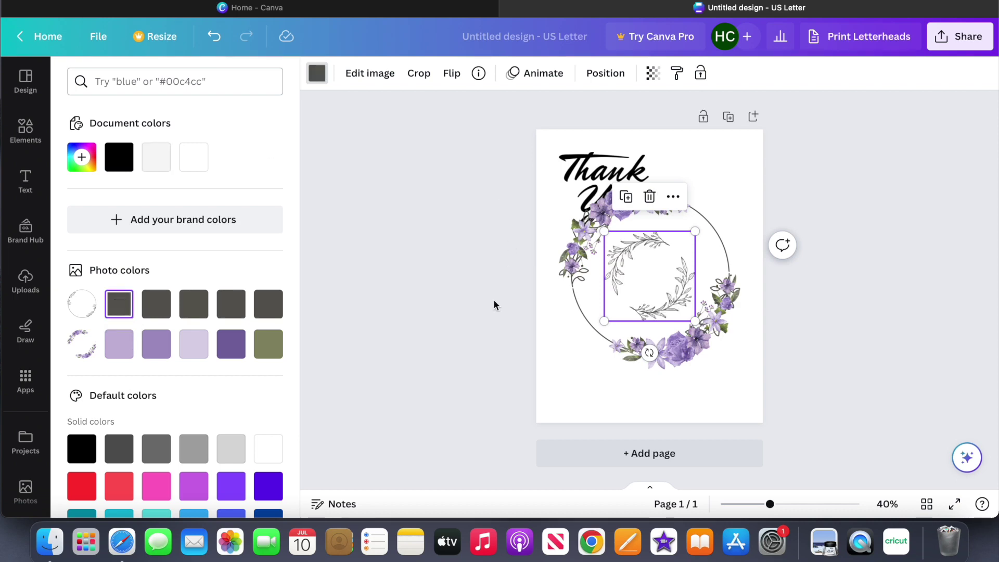
{"action": "left_click", "coordinate": [714, 360]}
{"action": "key", "text": "Delete"}
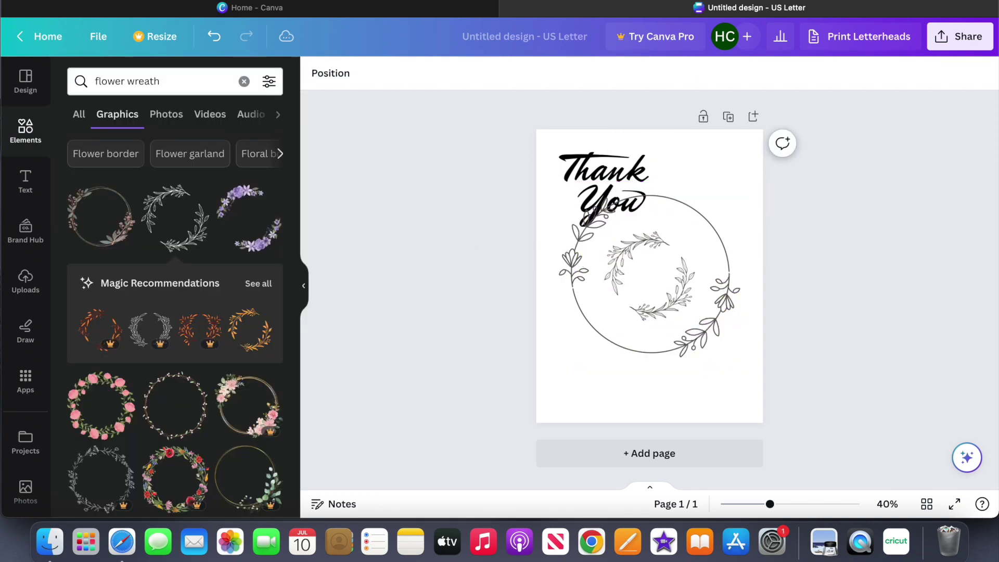
- Move the open leaf wreath onto the "Thank You" lettering and the large circle wreath to the bottom of the page
{"action": "left_click", "coordinate": [617, 205]}
{"action": "left_click_drag", "start_coordinate": [651, 279], "coordinate": [600, 178]}
{"action": "left_click", "coordinate": [682, 282]}
{"action": "left_click_drag", "start_coordinate": [681, 282], "coordinate": [683, 352]}
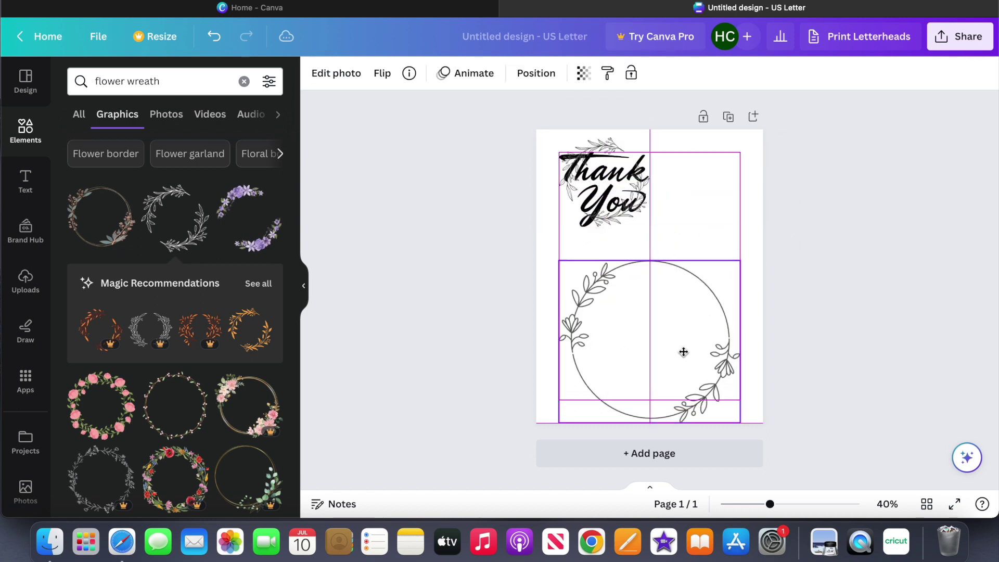
- Place the open leaf wreath in the page's upper-right area and put a duplicate of the "Thank You" lettering over it
{"action": "left_click", "coordinate": [616, 203]}
{"action": "left_click_drag", "start_coordinate": [616, 190], "coordinate": [712, 187]}
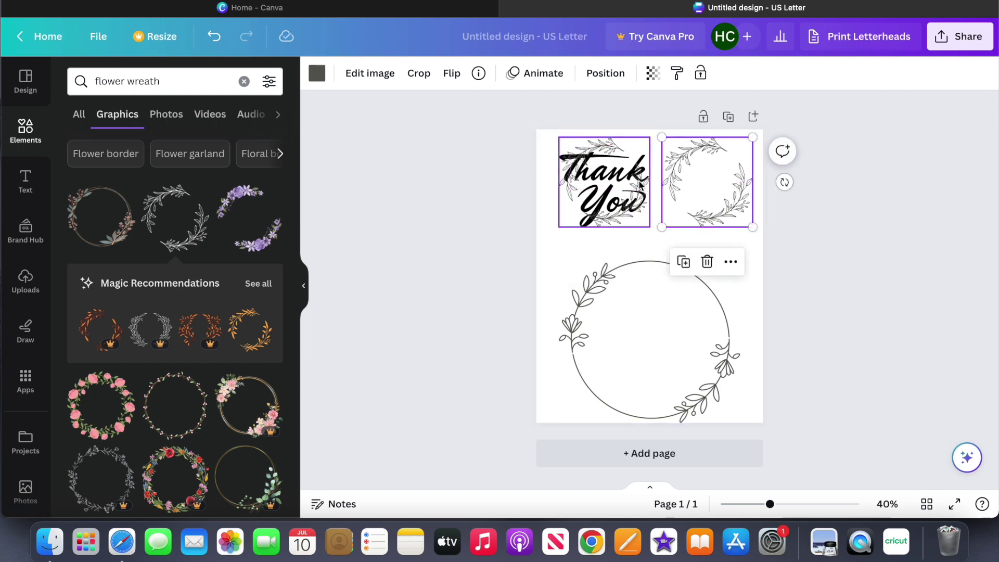
{"action": "left_click", "coordinate": [617, 191]}
{"action": "left_click_drag", "start_coordinate": [676, 190], "coordinate": [711, 174]}
{"action": "left_click", "coordinate": [621, 193]}
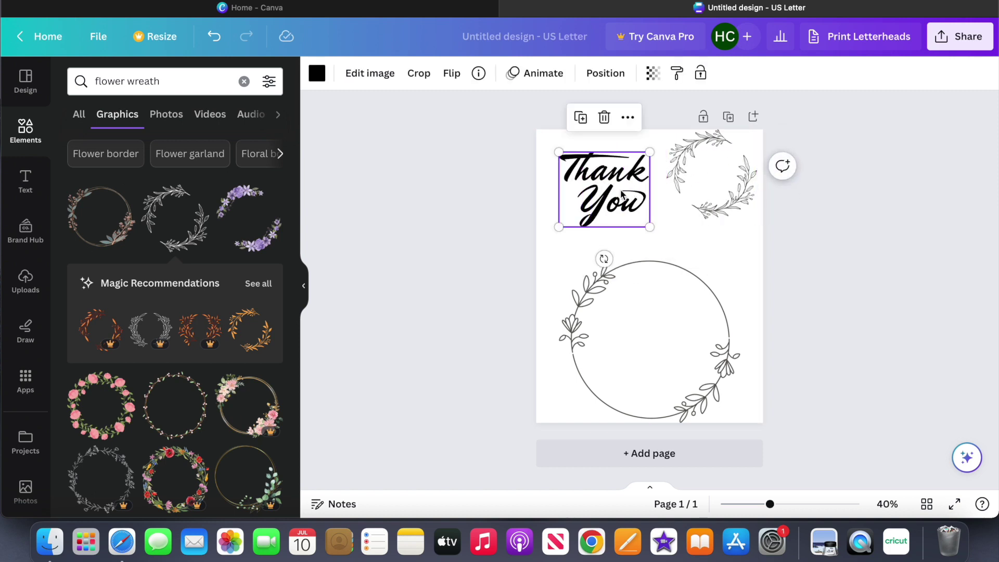
{"action": "left_click_drag", "start_coordinate": [610, 206], "coordinate": [712, 199]}
{"action": "left_click", "coordinate": [606, 205]}
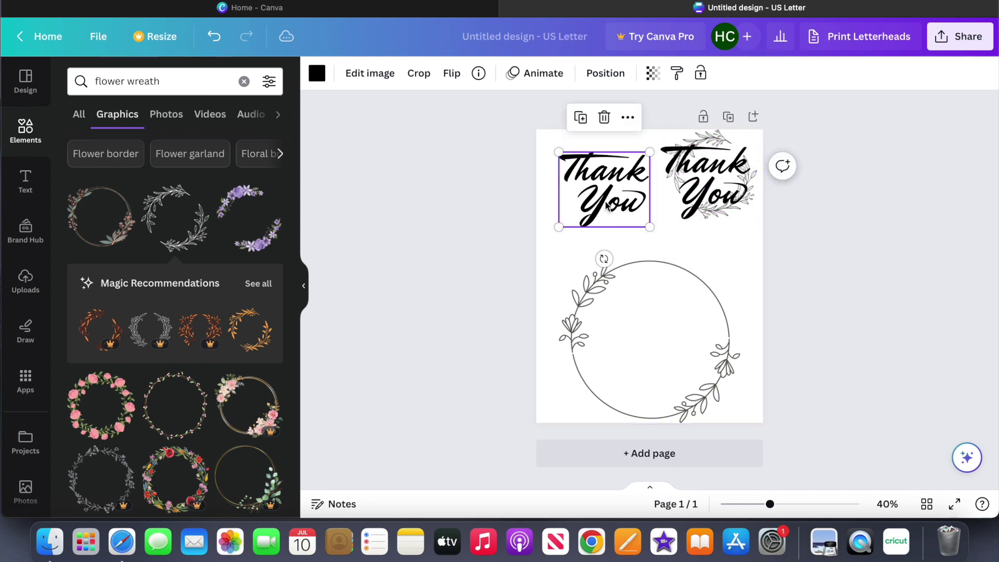
- Shrink the circle wreath to about half its width, move it to the page's lower-left corner and place a duplicate in the lower-right corner
{"action": "left_click", "coordinate": [598, 279]}
{"action": "left_click_drag", "start_coordinate": [741, 423], "coordinate": [631, 306]}
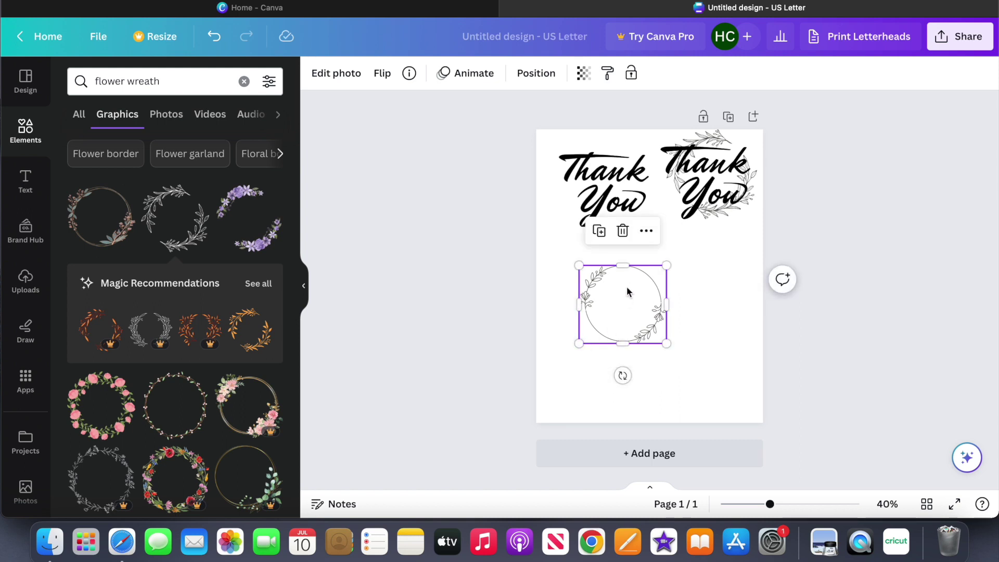
{"action": "left_click_drag", "start_coordinate": [628, 286], "coordinate": [595, 357]}
{"action": "left_click", "coordinate": [570, 309]}
{"action": "left_click_drag", "start_coordinate": [618, 389], "coordinate": [732, 383]}
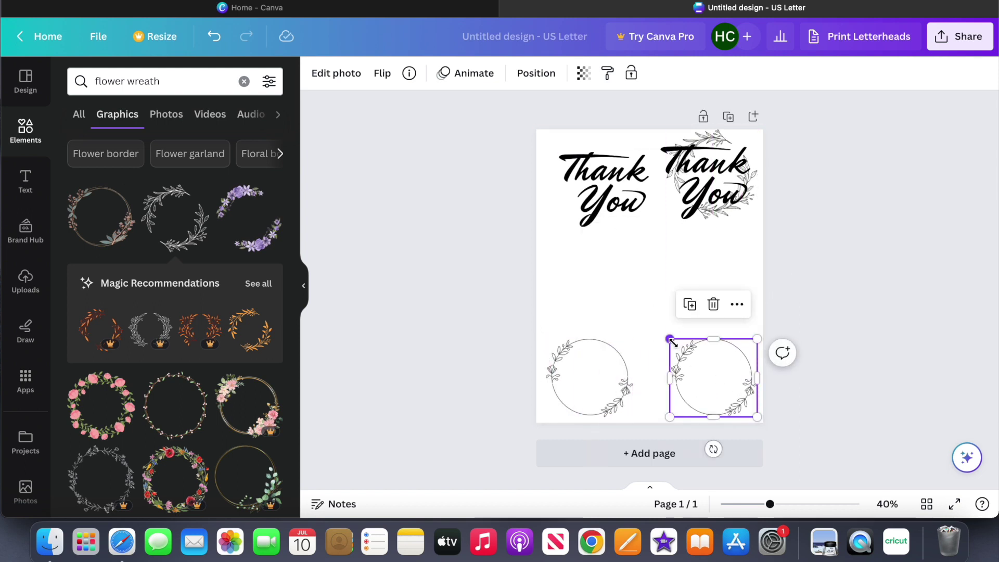
- Enlarge both circle wreaths slightly to matching sizes and line them up side by side at the page bottom
{"action": "left_click_drag", "start_coordinate": [669, 340], "coordinate": [645, 341]}
{"action": "left_click", "coordinate": [602, 385]}
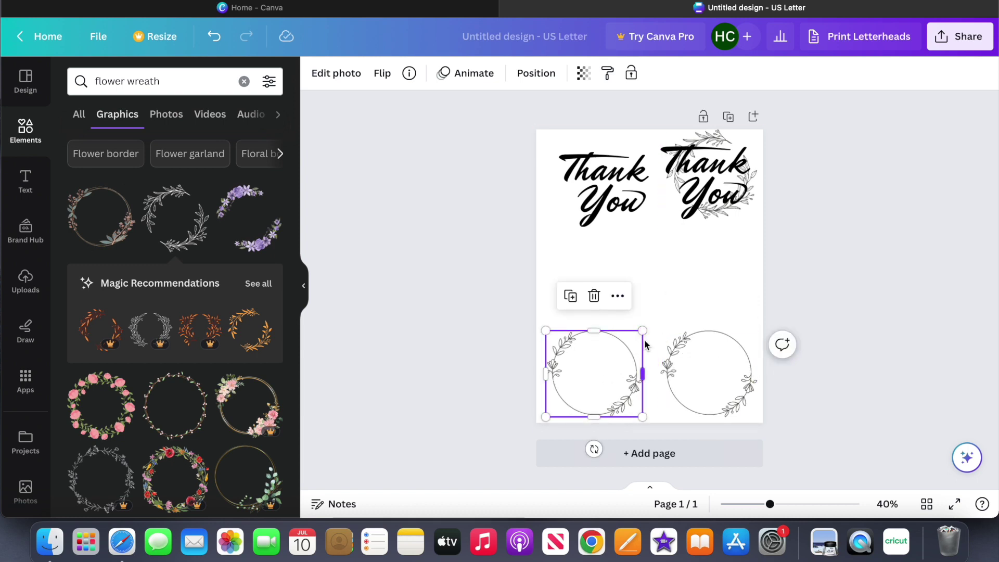
{"action": "left_click_drag", "start_coordinate": [599, 374], "coordinate": [602, 374]}
{"action": "left_click_drag", "start_coordinate": [718, 379], "coordinate": [712, 373]}
- Shrink the upper-left "Thank You" lettering to fit inside the lower-left circle wreath and place a duplicate inside the lower-right one
{"action": "left_click", "coordinate": [623, 223]}
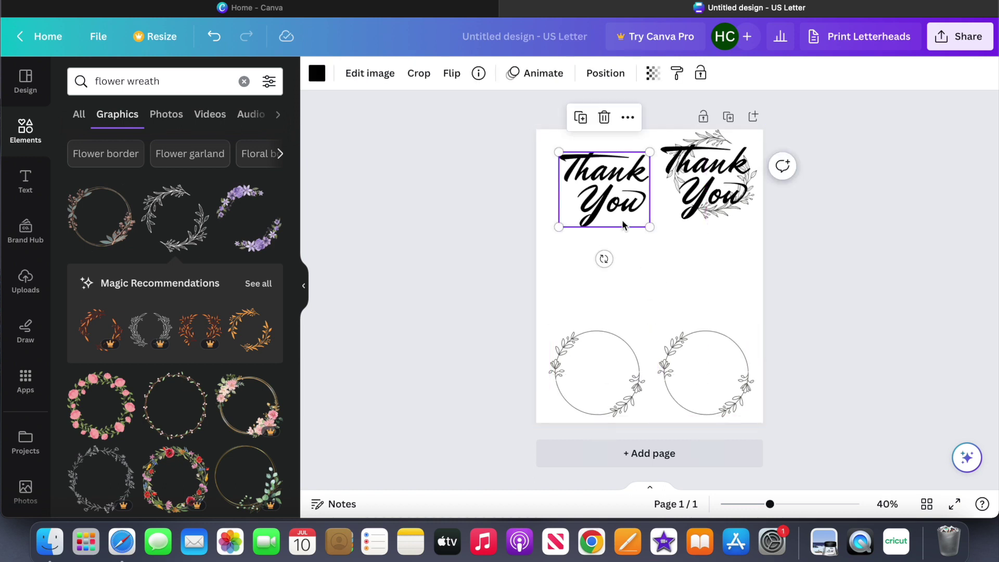
{"action": "left_click_drag", "start_coordinate": [650, 227], "coordinate": [624, 212]}
{"action": "left_click_drag", "start_coordinate": [605, 176], "coordinate": [714, 390]}
{"action": "left_click", "coordinate": [577, 321]}
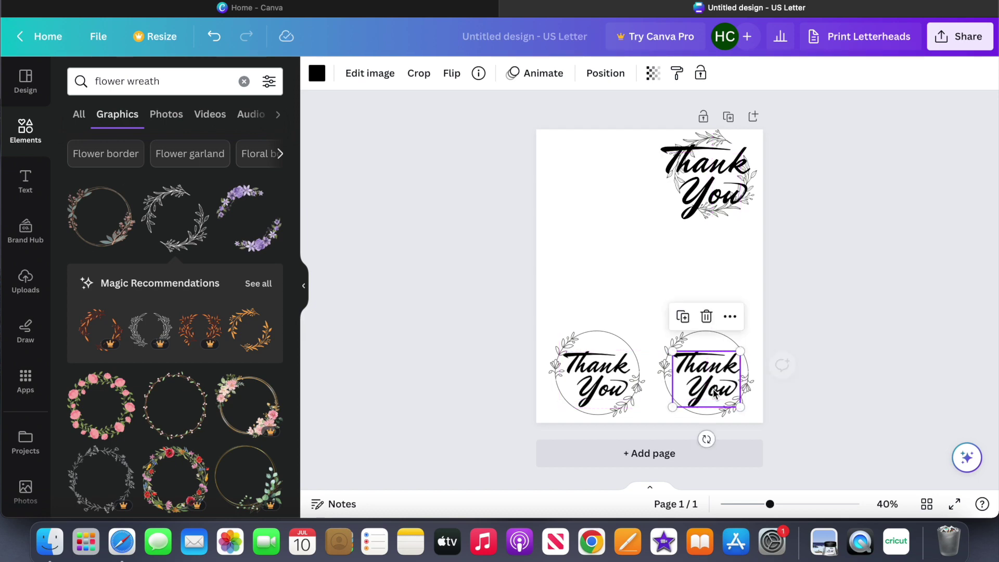
{"action": "left_click", "coordinate": [785, 287]}
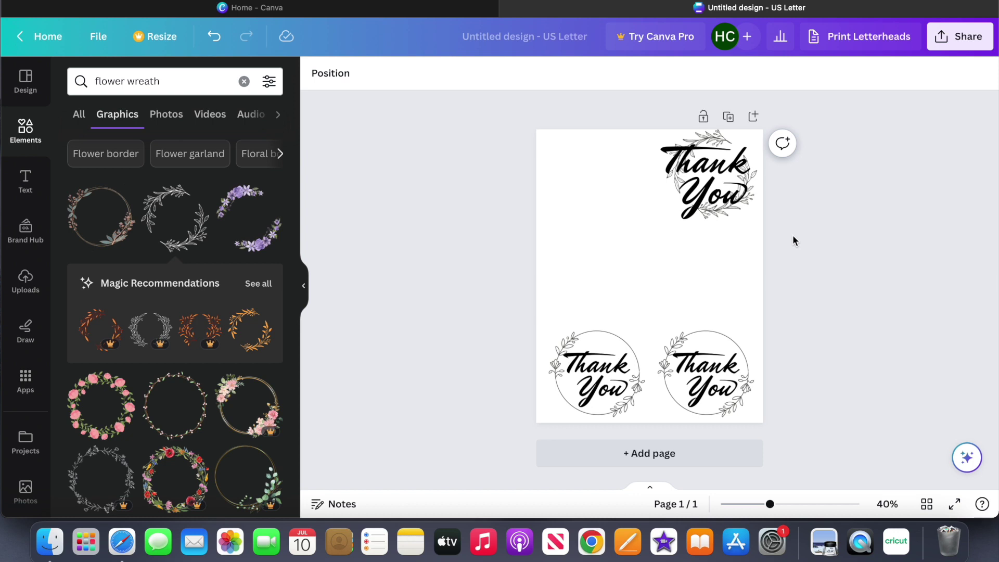
- Move the remaining large "Thank You" lettering to mid-page, then place the open leaf wreath in the page's upper-left corner and enlarge it
{"action": "left_click", "coordinate": [749, 162]}
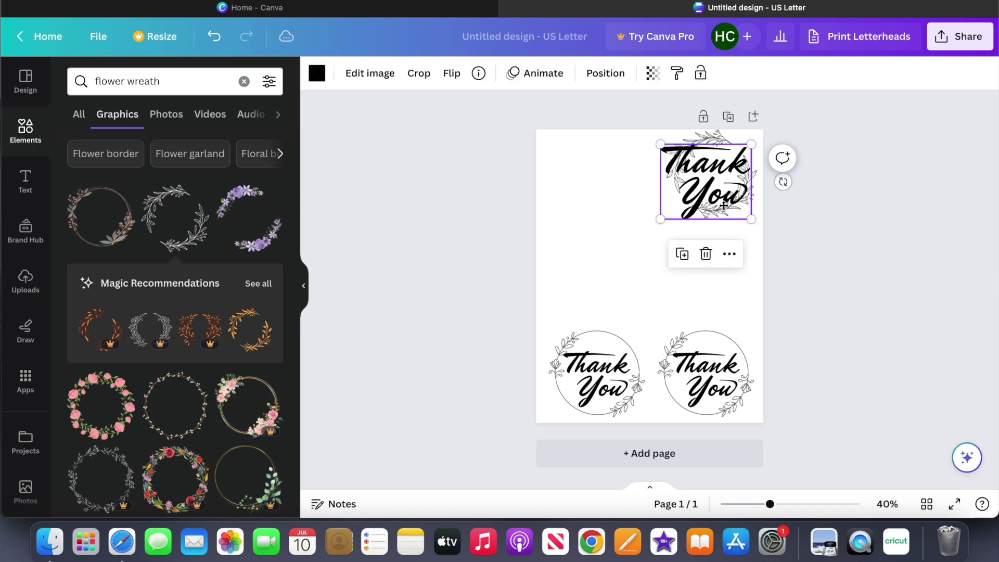
{"action": "left_click_drag", "start_coordinate": [749, 163], "coordinate": [721, 238]}
{"action": "left_click", "coordinate": [736, 189]}
{"action": "left_click_drag", "start_coordinate": [736, 189], "coordinate": [640, 237]}
- Duplicate the enlarged leaf wreath and align the copy beside it in the page's upper-right corner
{"action": "left_click", "coordinate": [565, 272]}
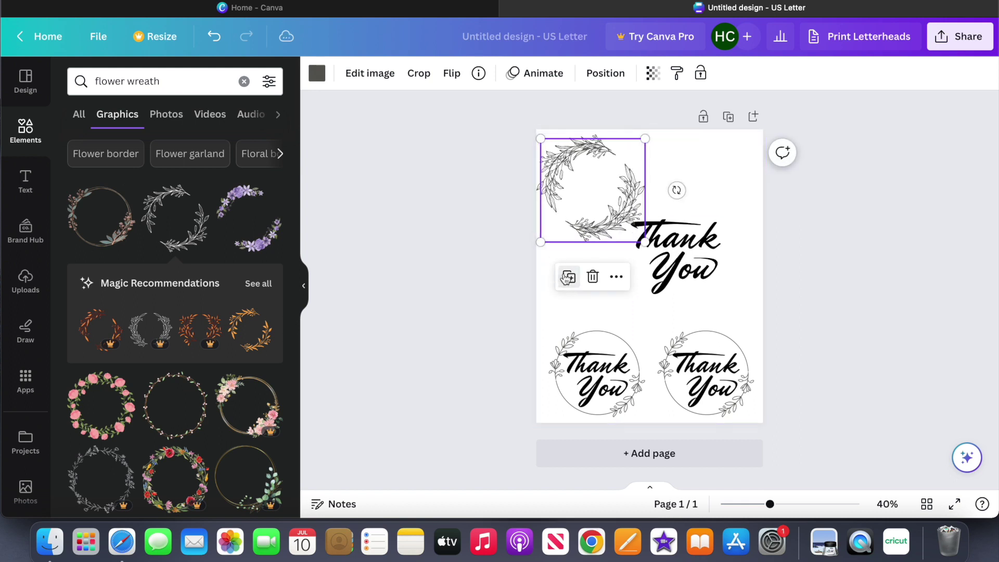
{"action": "left_click_drag", "start_coordinate": [575, 187], "coordinate": [686, 187]}
{"action": "left_click", "coordinate": [616, 176]}
{"action": "left_click_drag", "start_coordinate": [616, 176], "coordinate": [620, 178]}
- Shrink the large "Thank You" lettering to fit inside the upper-left leaf wreath and place a duplicate inside the upper-right one
{"action": "left_click", "coordinate": [665, 284]}
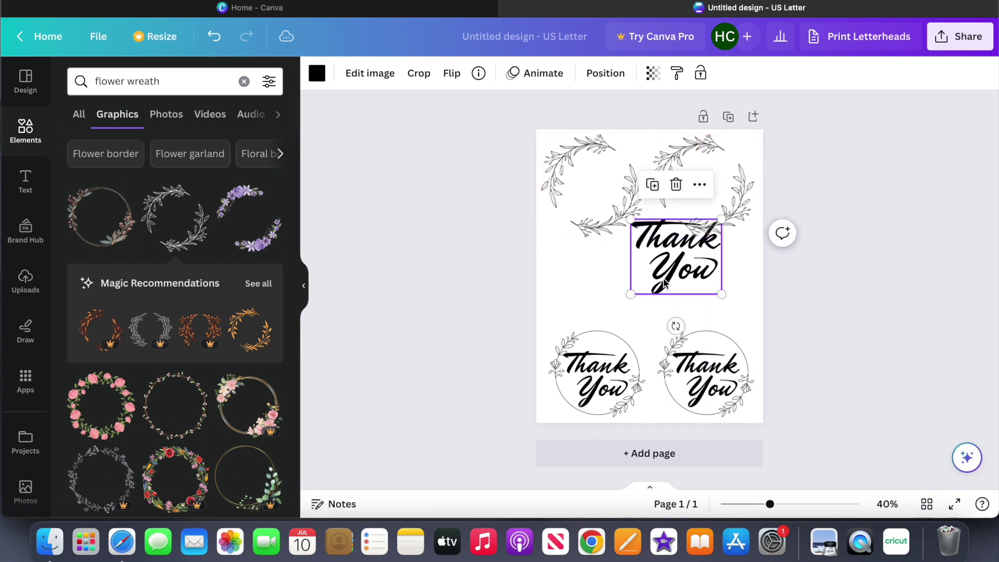
{"action": "left_click_drag", "start_coordinate": [719, 296], "coordinate": [598, 200]}
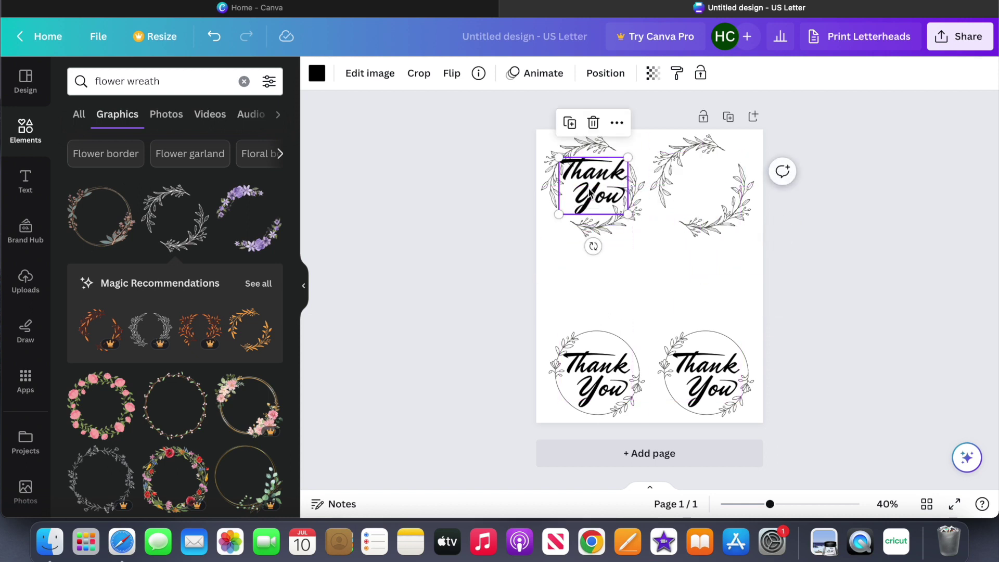
{"action": "key", "text": "super+d"}
{"action": "left_click_drag", "start_coordinate": [598, 200], "coordinate": [703, 194]}
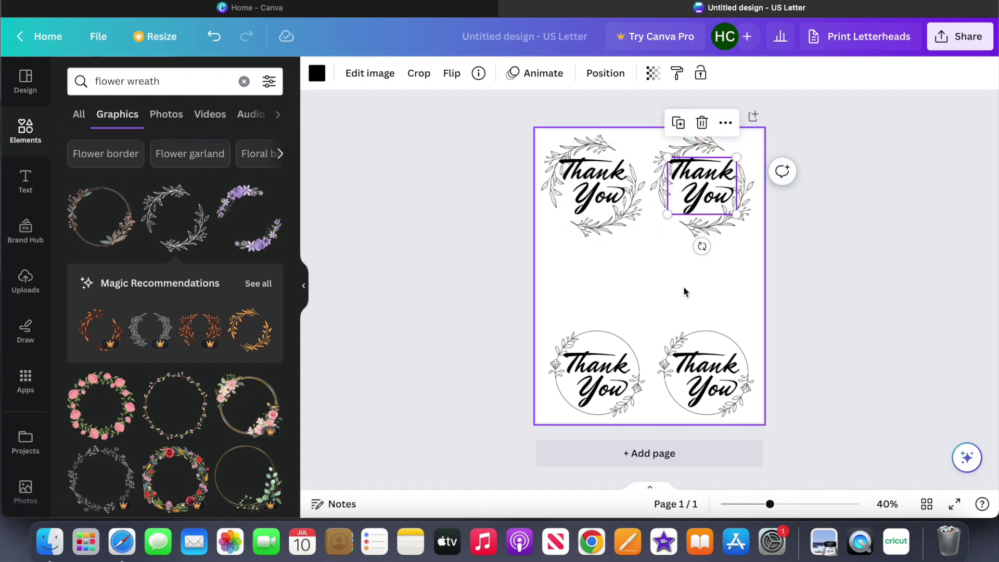
- Try the thin twig wreath with small pink and green leaves, delete it and browse its magic recommendations
{"action": "left_click", "coordinate": [101, 216]}
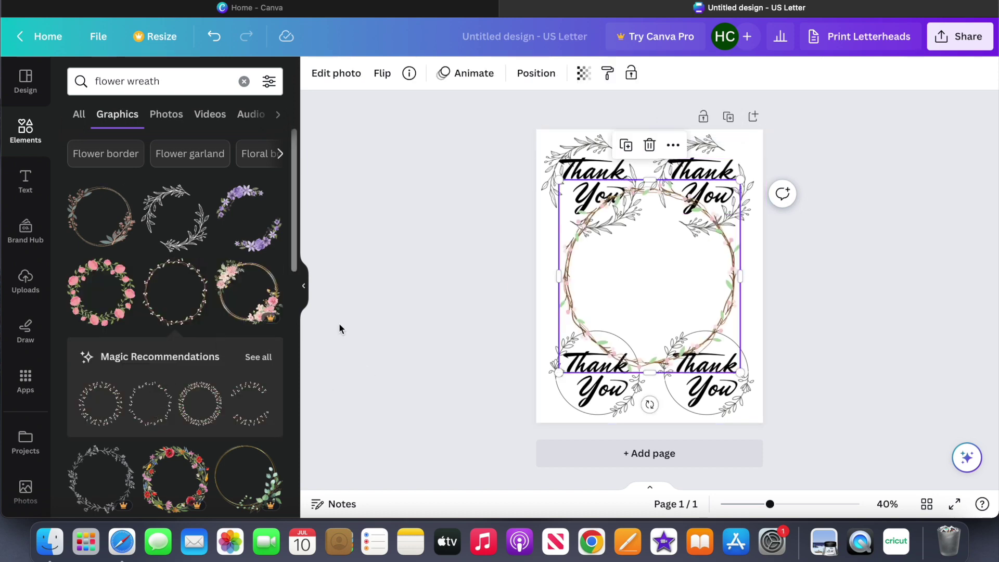
{"action": "key", "text": "Delete"}
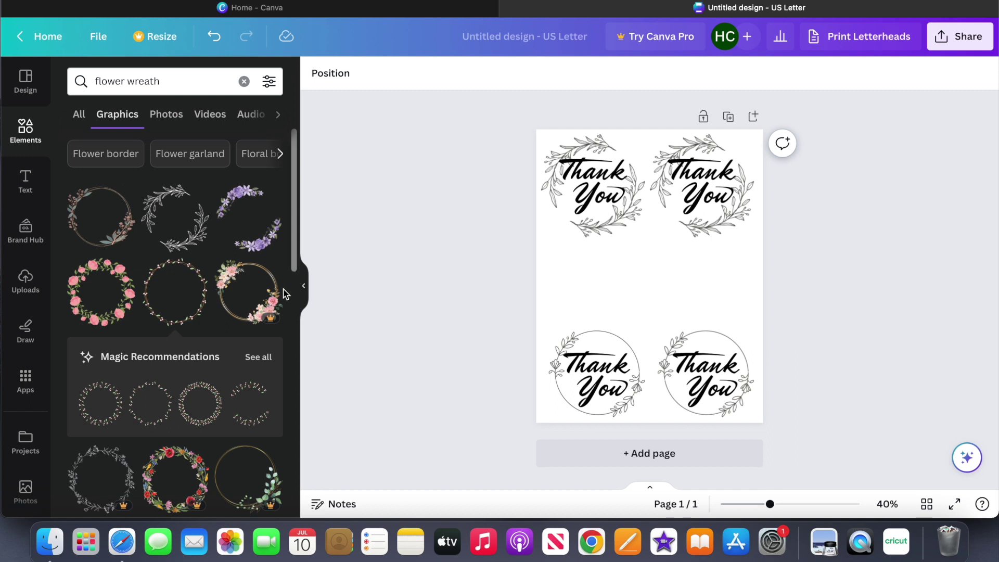
{"action": "left_click", "coordinate": [262, 357]}
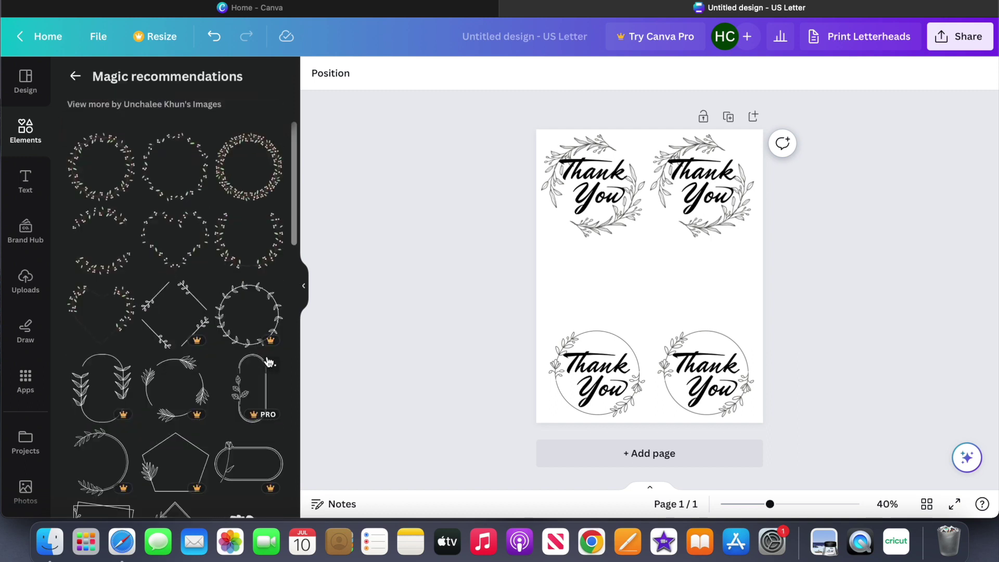
{"action": "left_click_drag", "start_coordinate": [296, 227], "coordinate": [298, 437]}
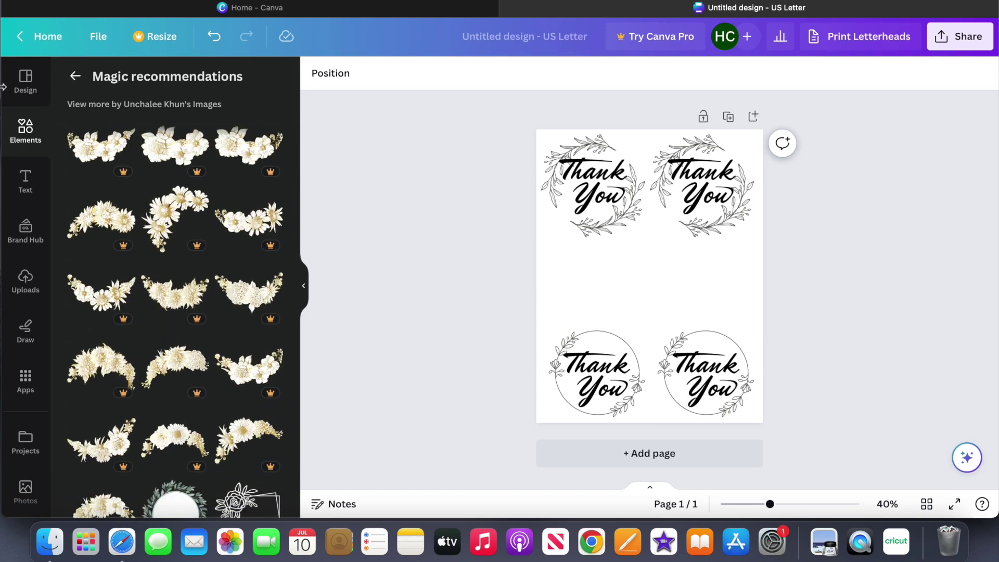
{"action": "left_click", "coordinate": [75, 76]}
- Find the laurel-style leaf wreath among the flower wreath graphics, add it to the page and recolor it black
{"action": "left_click_drag", "start_coordinate": [295, 226], "coordinate": [312, 538]}
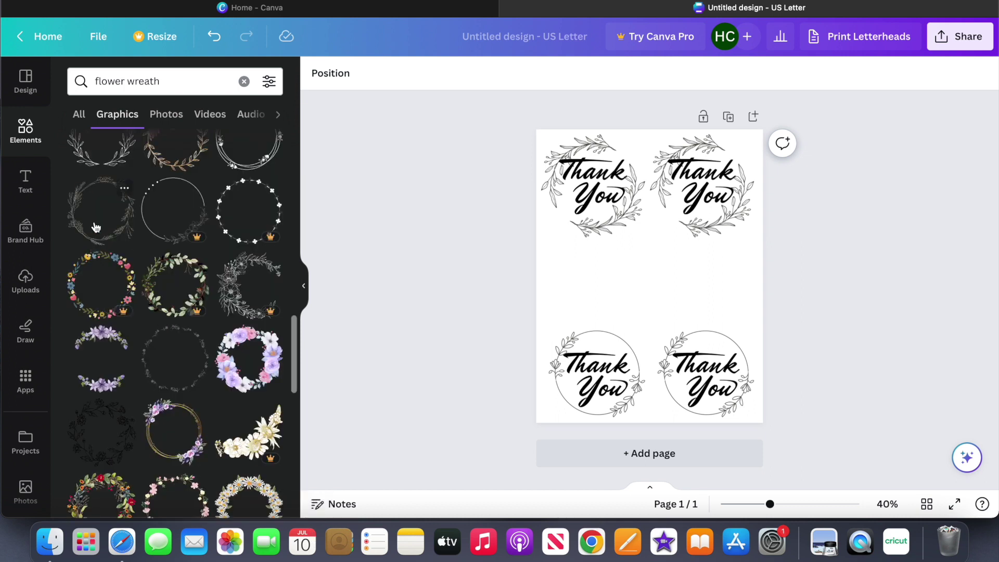
{"action": "left_click_drag", "start_coordinate": [294, 362], "coordinate": [295, 348]}
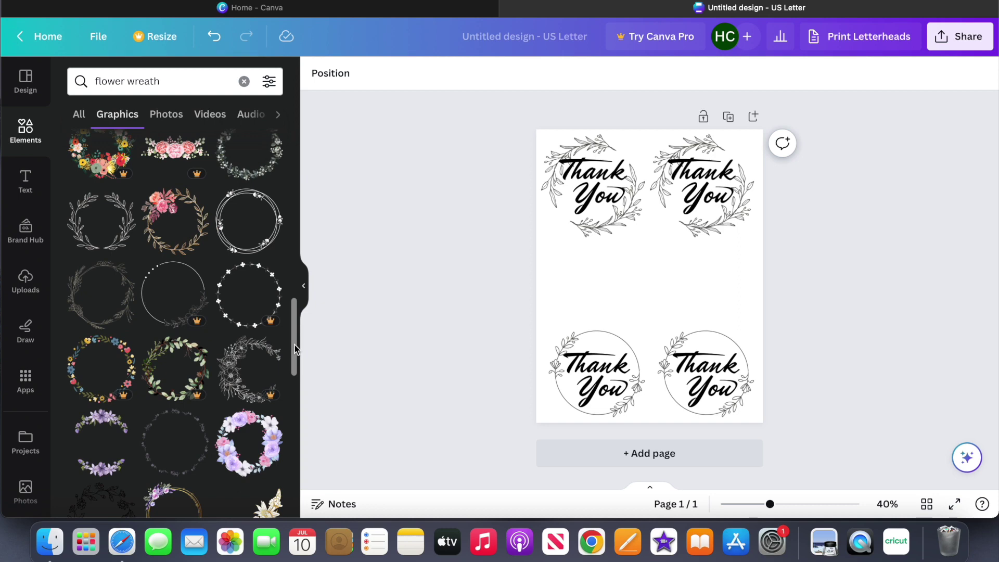
{"action": "left_click", "coordinate": [99, 224]}
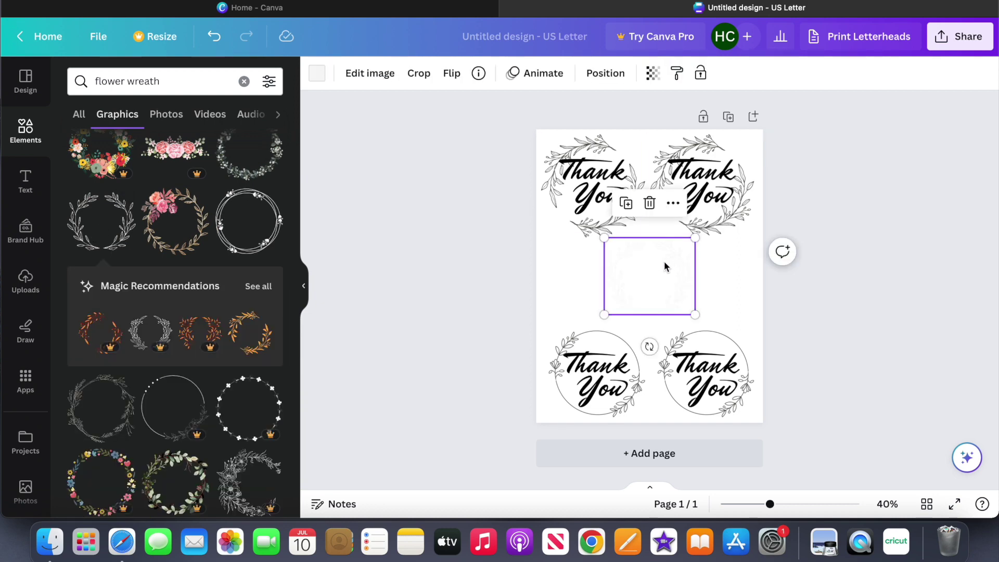
{"action": "left_click", "coordinate": [317, 72]}
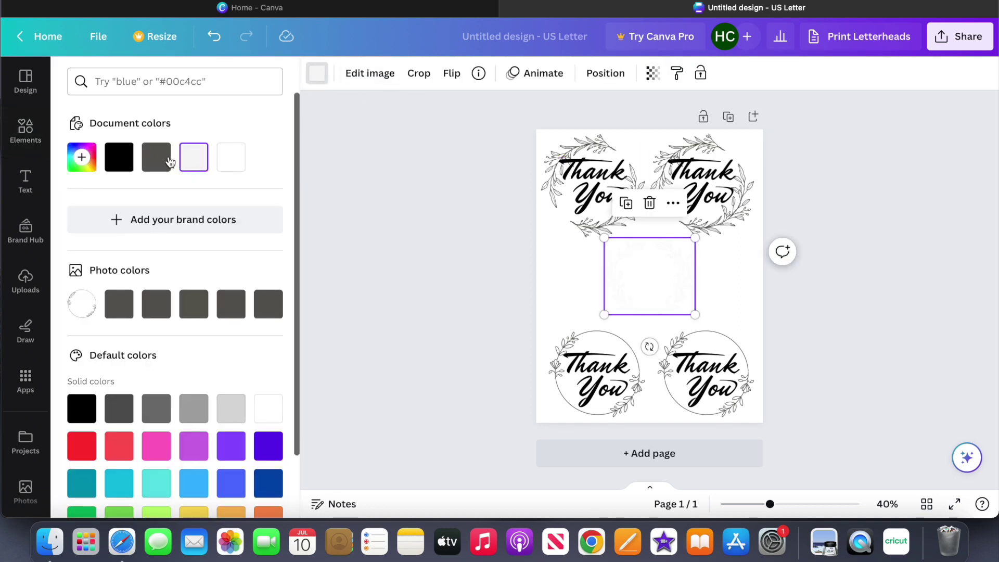
{"action": "left_click", "coordinate": [119, 157]}
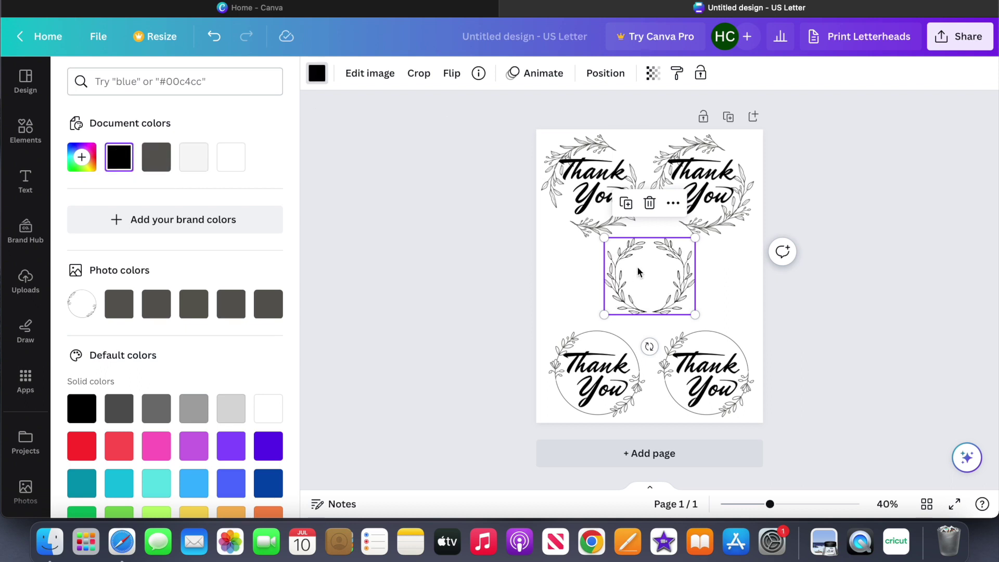
- Enlarge the laurel-style wreath slightly, position it in the middle row's left spot and place a duplicate in the right spot
{"action": "left_click_drag", "start_coordinate": [632, 294], "coordinate": [544, 325]}
{"action": "left_click_drag", "start_coordinate": [602, 268], "coordinate": [605, 274]}
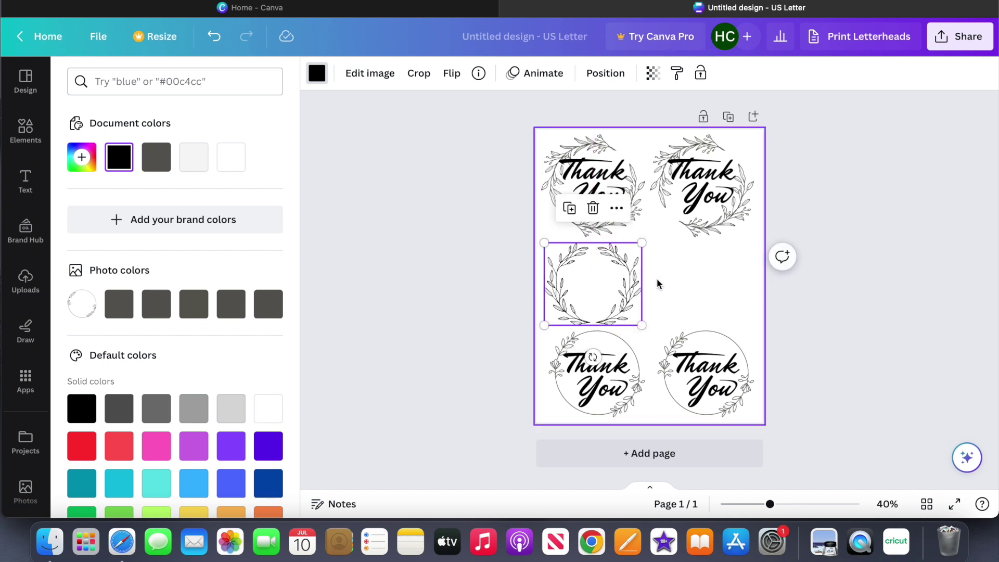
{"action": "left_click", "coordinate": [569, 208]}
{"action": "left_click_drag", "start_coordinate": [593, 275], "coordinate": [689, 272]}
- Duplicate the upper-left "Thank You" lettering twice and center one copy inside each laurel-style wreath in the middle row
{"action": "left_click", "coordinate": [596, 187]}
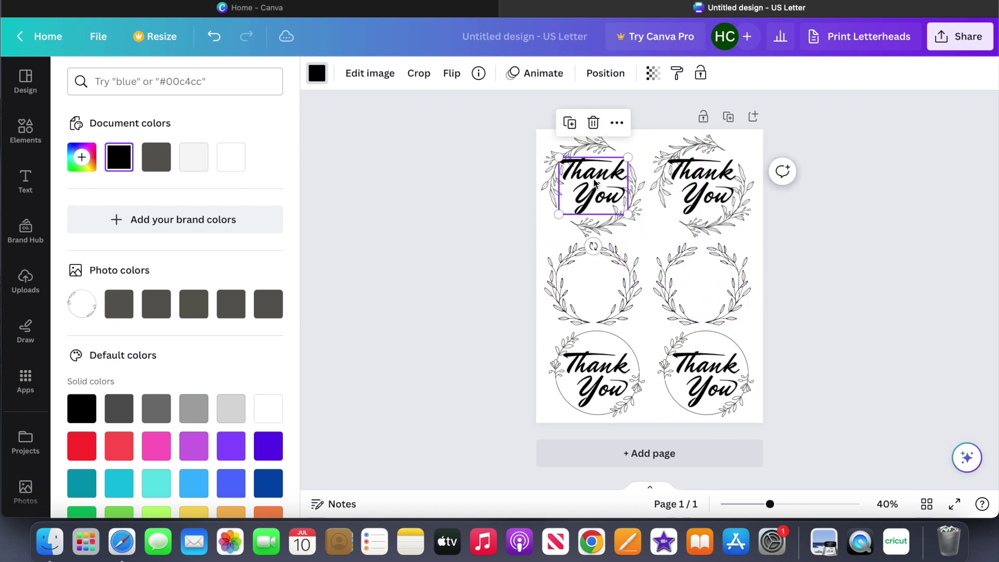
{"action": "left_click", "coordinate": [572, 127]}
{"action": "left_click_drag", "start_coordinate": [593, 185], "coordinate": [589, 278]}
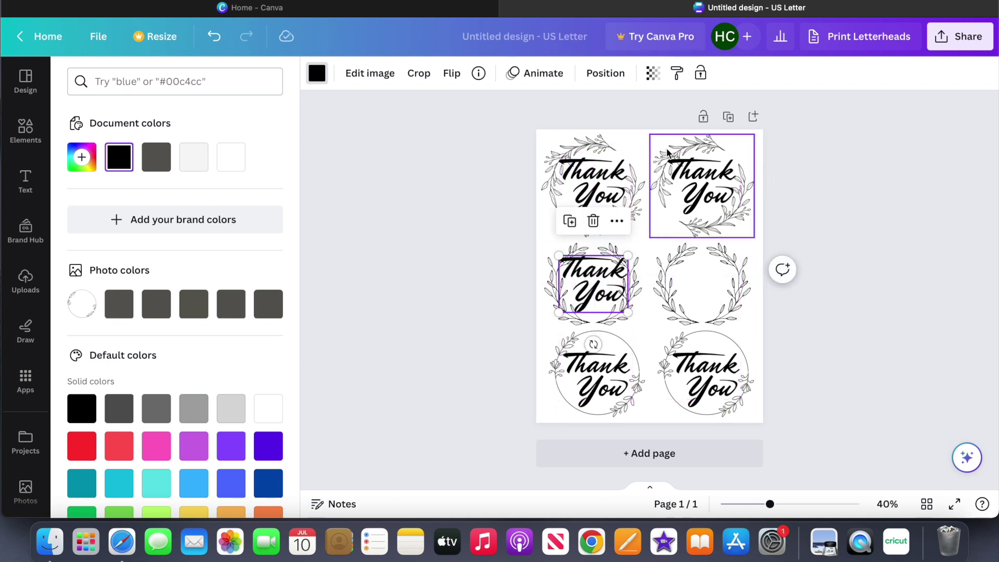
{"action": "left_click", "coordinate": [569, 221]}
{"action": "left_click", "coordinate": [594, 290]}
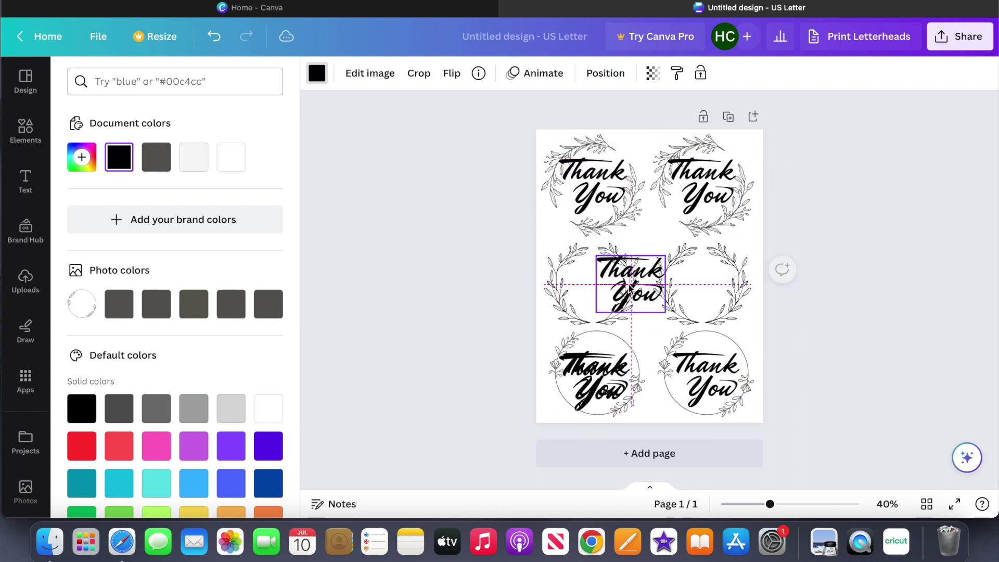
{"action": "left_click_drag", "start_coordinate": [600, 397], "coordinate": [703, 312]}
{"action": "left_click", "coordinate": [873, 284]}
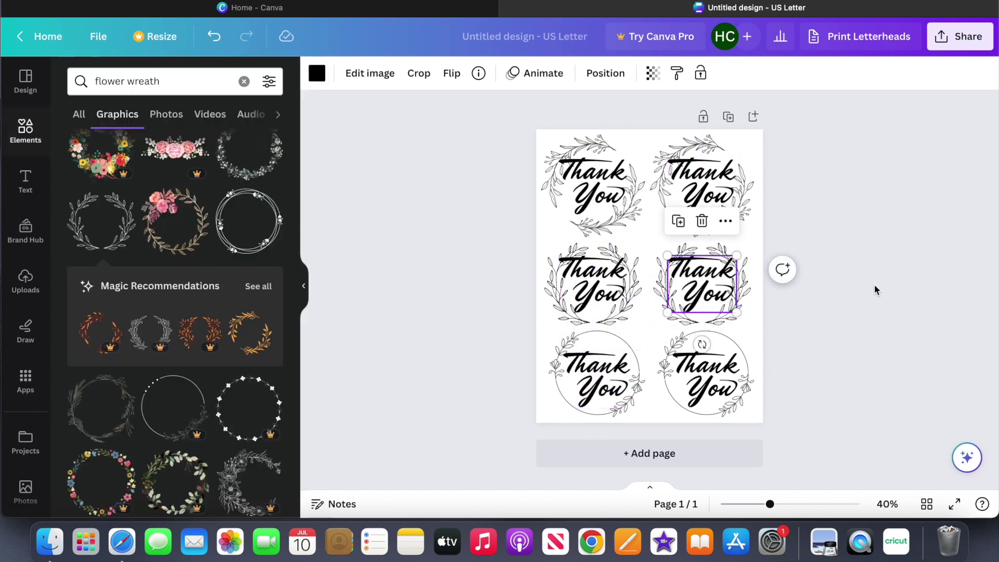
- Nudge the "Thank You" lettering inside the middle row's right laurel wreath slightly downward
{"action": "left_click", "coordinate": [874, 284]}
{"action": "left_click_drag", "start_coordinate": [711, 293], "coordinate": [714, 294]}
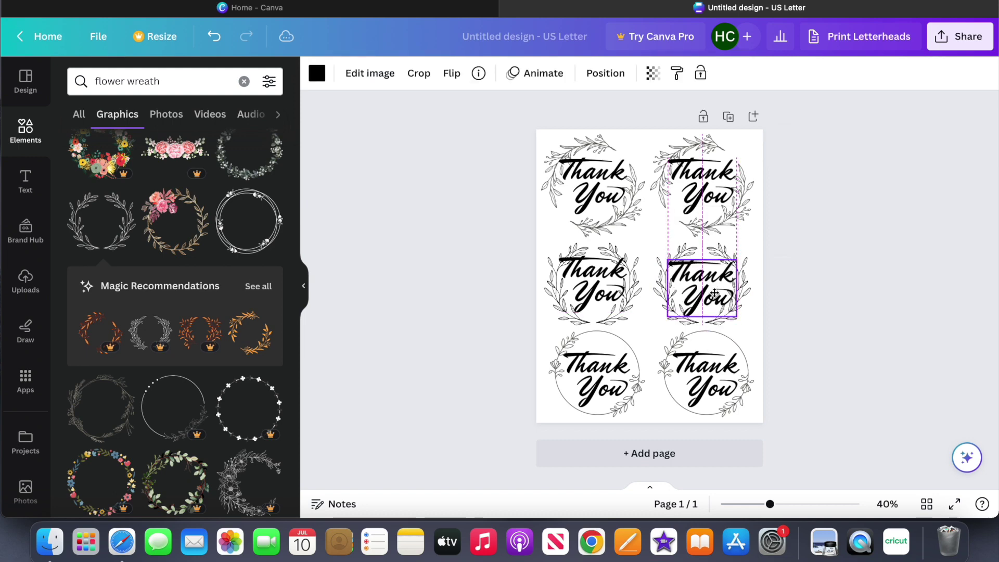
{"action": "left_click", "coordinate": [817, 330]}
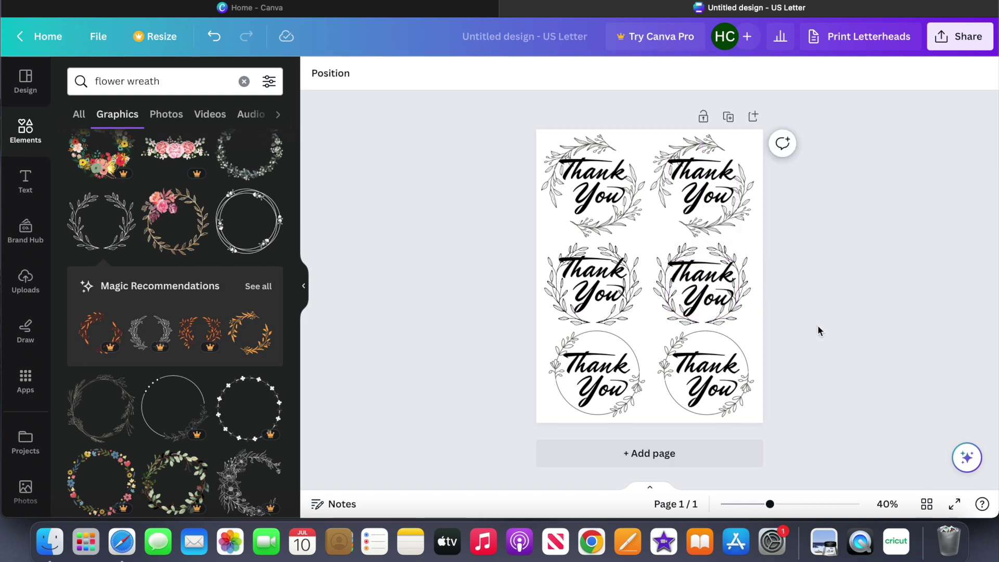
- Lower both circular floral wreaths in the bottom row slightly, shifting the left one a little left around its lettering
{"action": "left_click_drag", "start_coordinate": [599, 355], "coordinate": [593, 362]}
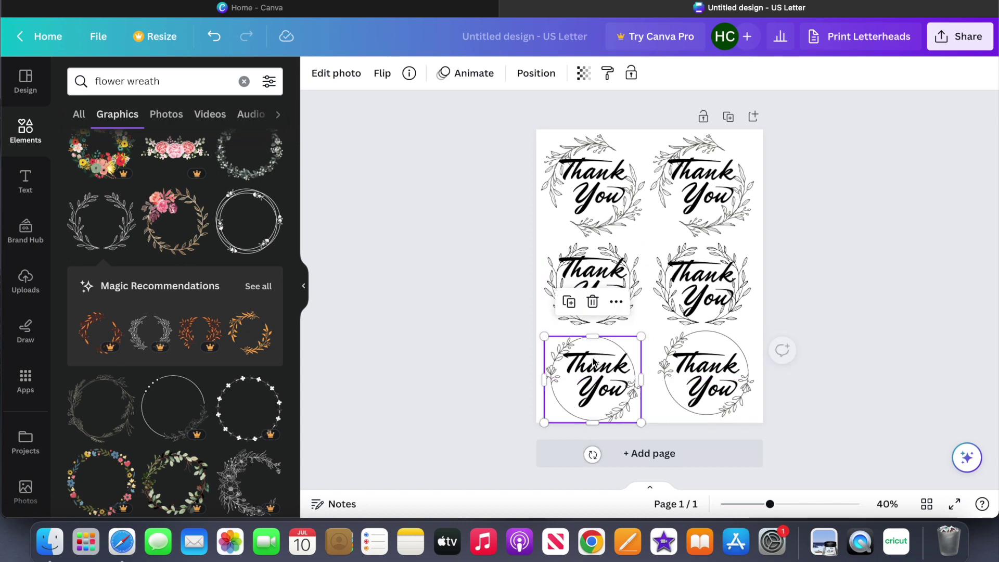
{"action": "left_click", "coordinate": [717, 362]}
{"action": "left_click_drag", "start_coordinate": [720, 338], "coordinate": [720, 341]}
{"action": "left_click", "coordinate": [598, 389]}
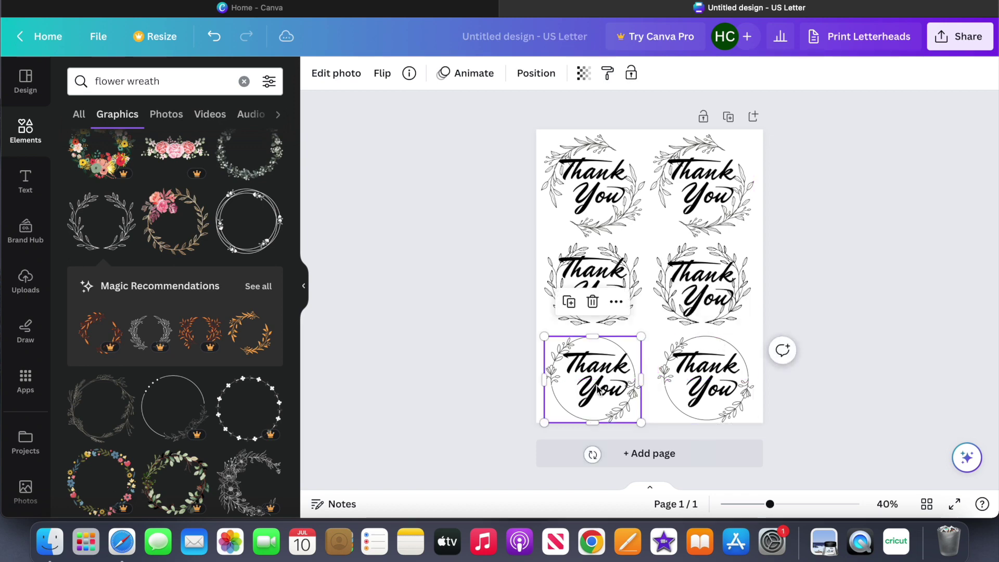
{"action": "left_click", "coordinate": [495, 378]}
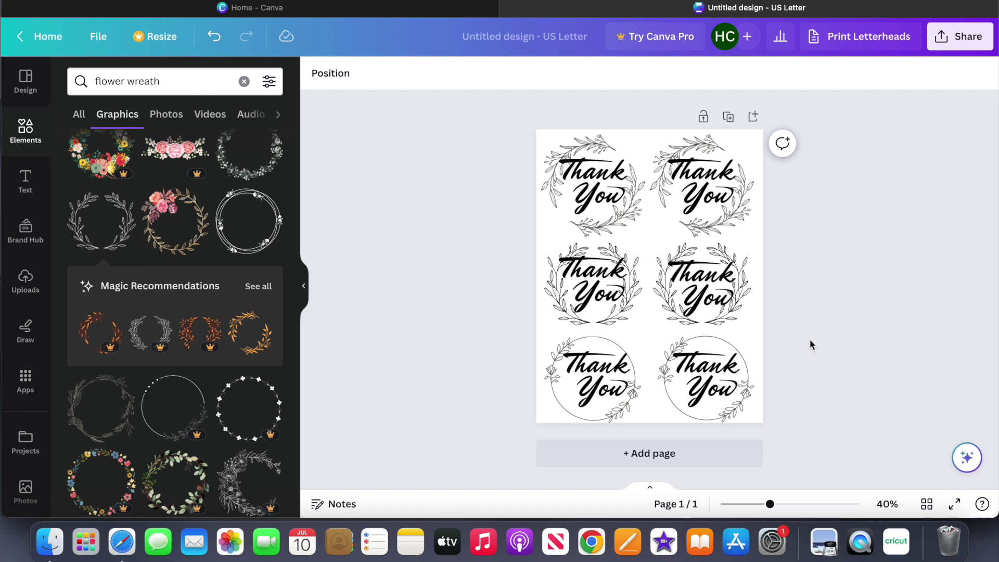
- Nudge the top row's right lettering slightly right and down, and its left lettering slightly down, within their wreaths
{"action": "left_click", "coordinate": [739, 234]}
{"action": "left_click_drag", "start_coordinate": [716, 182], "coordinate": [722, 180]}
{"action": "left_click", "coordinate": [842, 235]}
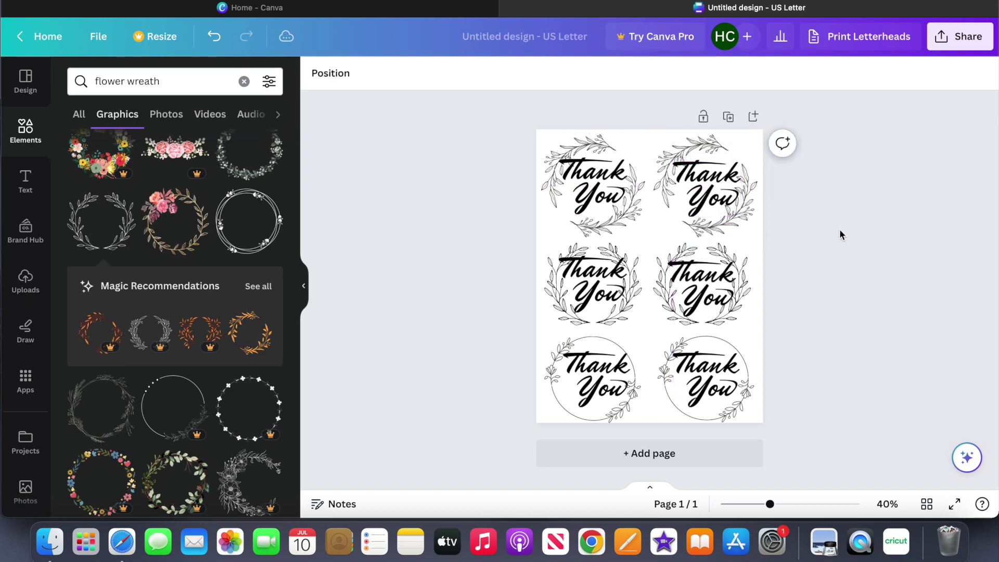
{"action": "left_click", "coordinate": [579, 185]}
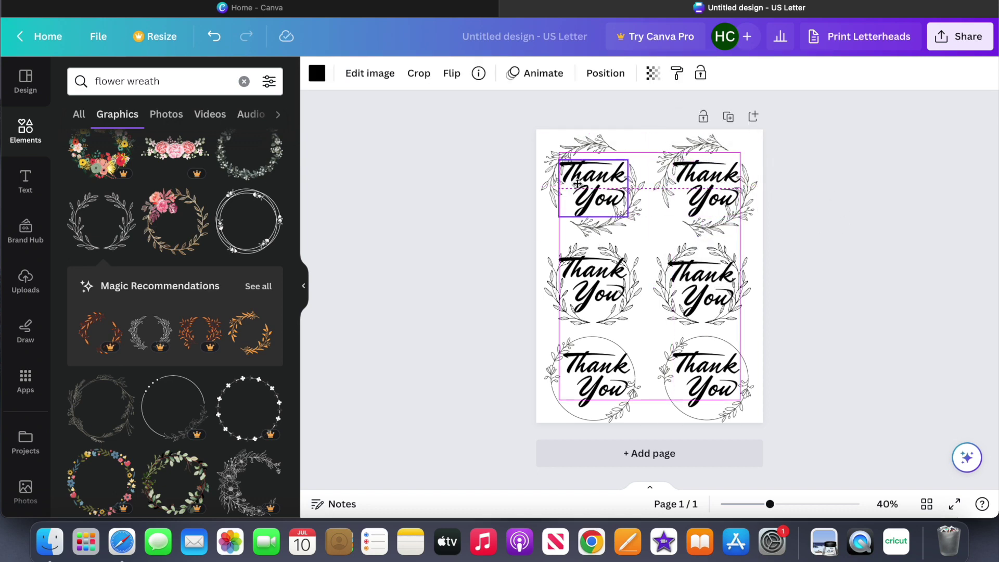
{"action": "left_click", "coordinate": [813, 306]}
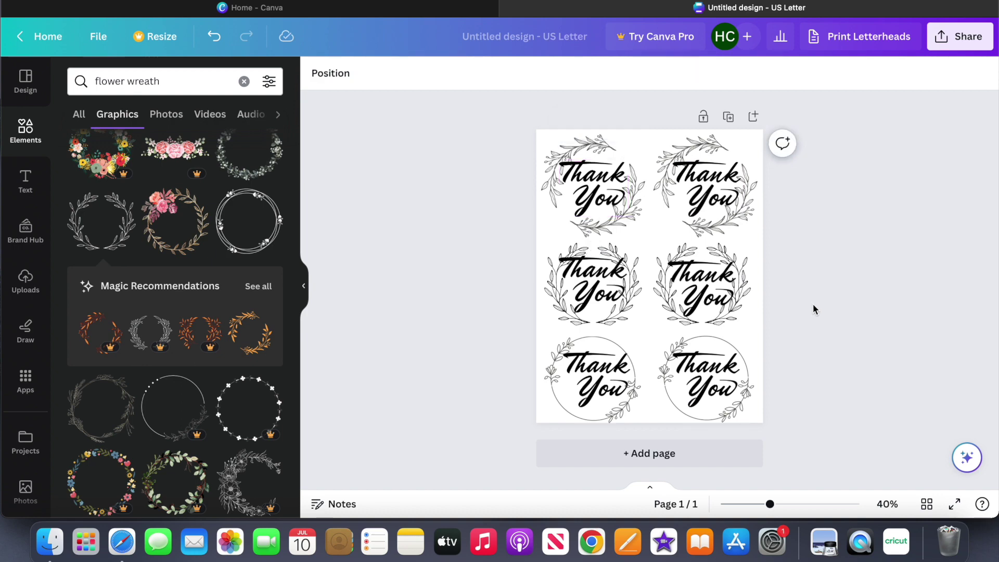
- Lower the "Thank You" lettering in both middle-row laurel wreaths to matching heights and center the right one horizontally
{"action": "left_click_drag", "start_coordinate": [588, 294], "coordinate": [585, 301]}
{"action": "left_click", "coordinate": [816, 290]}
{"action": "left_click_drag", "start_coordinate": [707, 287], "coordinate": [702, 291]}
{"action": "left_click", "coordinate": [859, 331]}
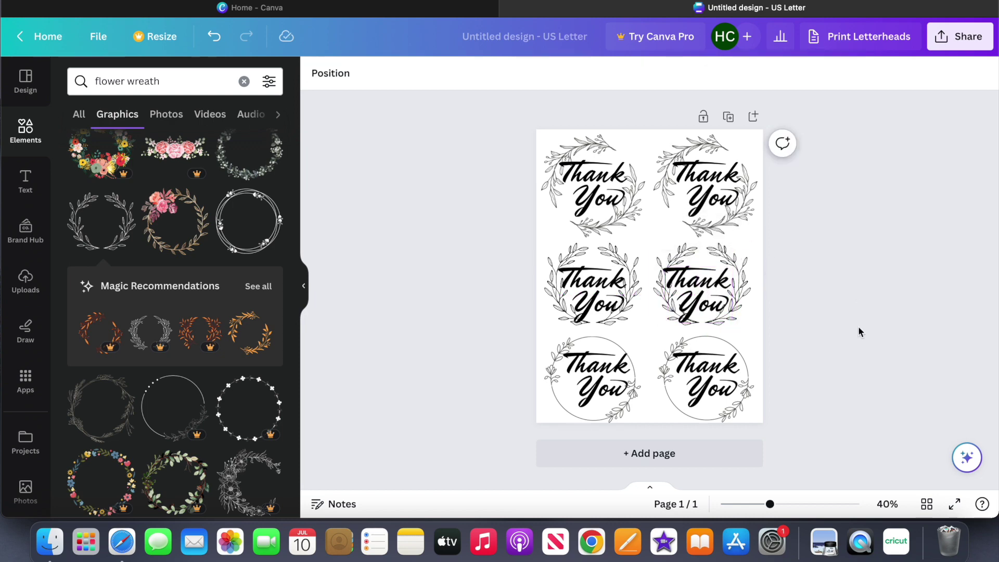
{"action": "left_click", "coordinate": [728, 304]}
{"action": "left_click_drag", "start_coordinate": [728, 305], "coordinate": [722, 299]}
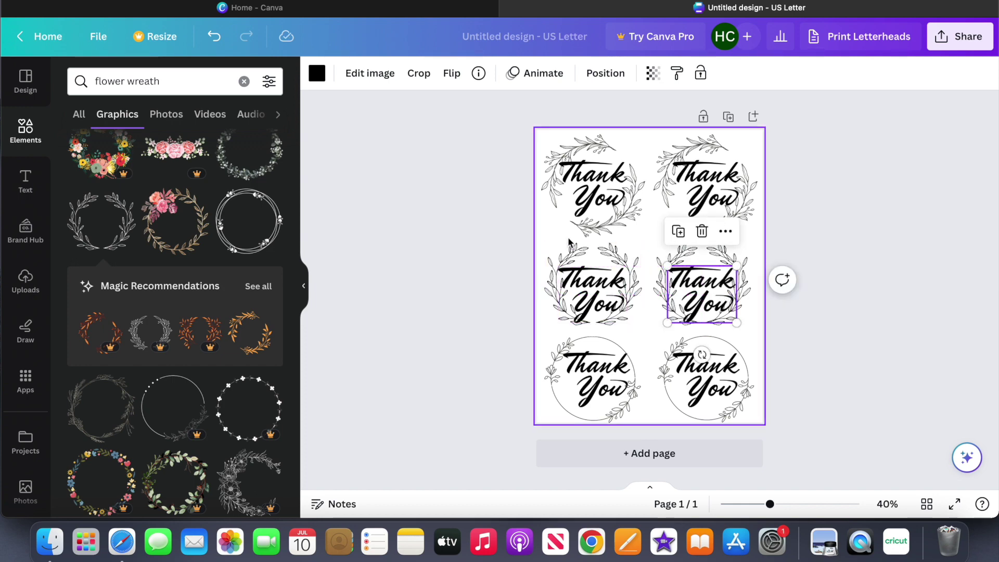
- Try pink, purple and yellow page backgrounds and return the background to white
{"action": "left_click", "coordinate": [538, 257]}
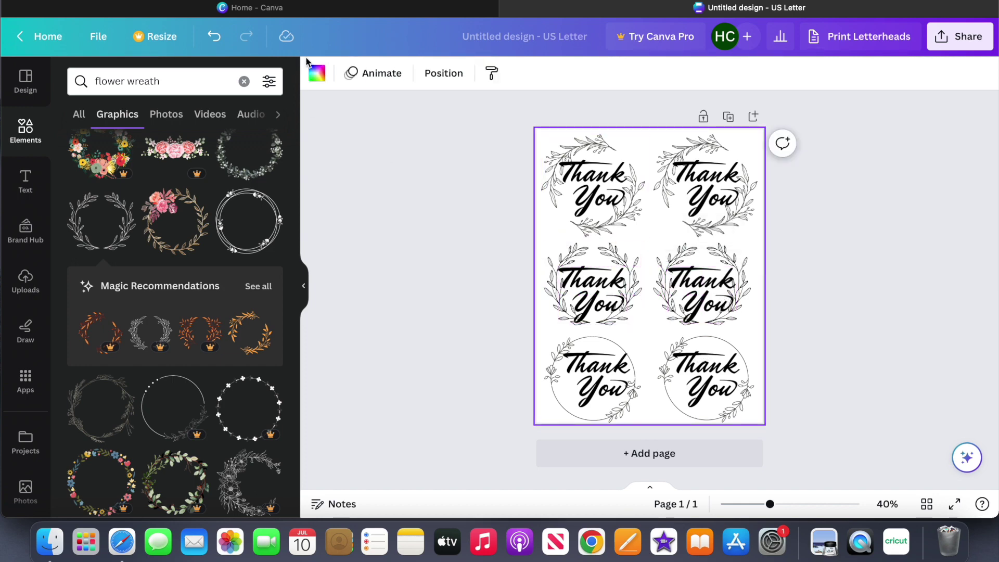
{"action": "left_click", "coordinate": [316, 73]}
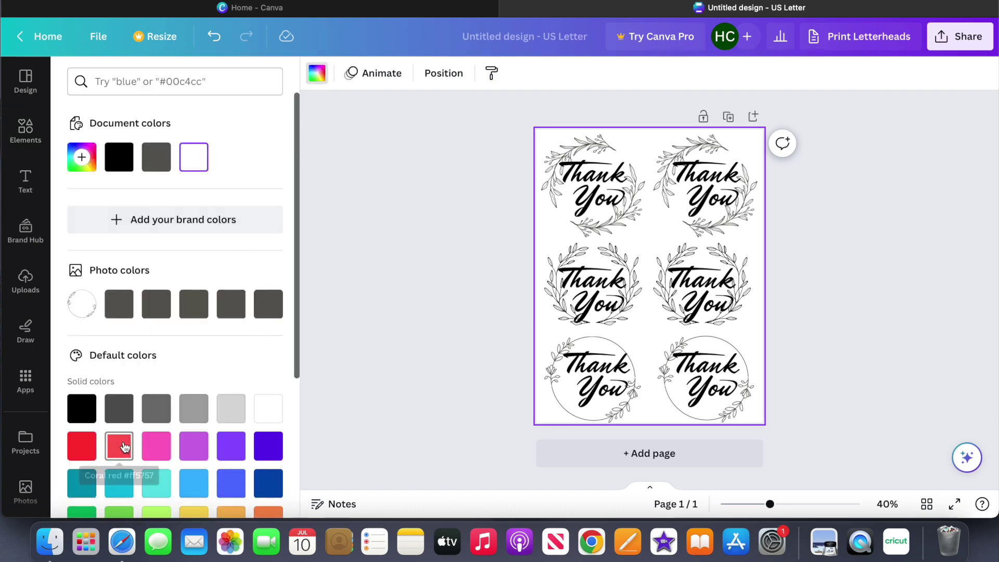
{"action": "left_click", "coordinate": [161, 450]}
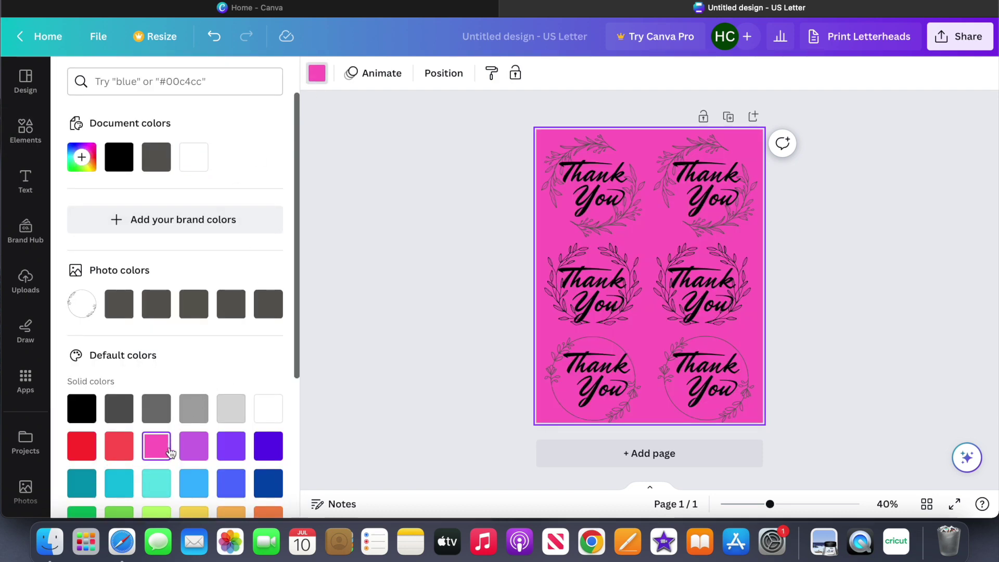
{"action": "left_click", "coordinate": [228, 449]}
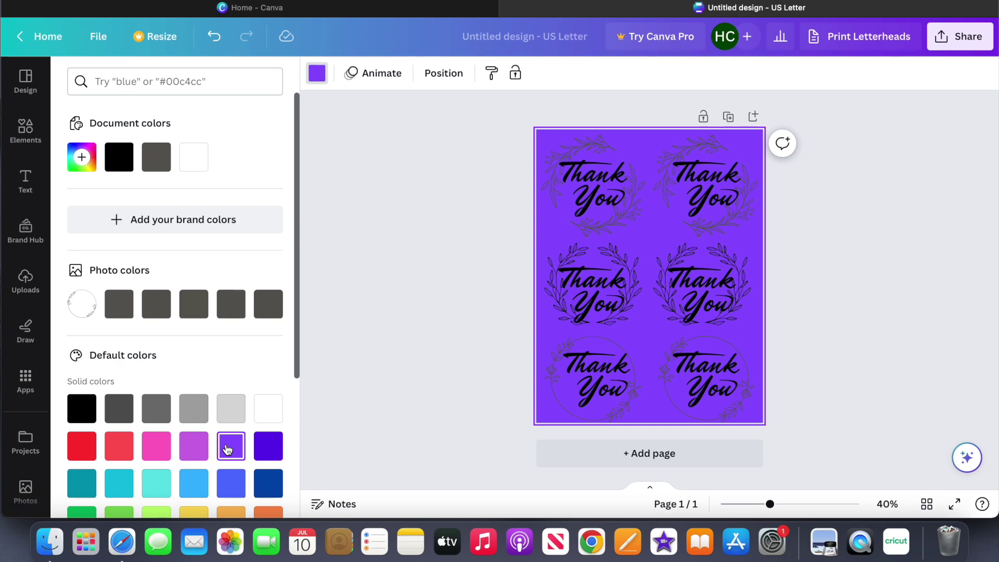
{"action": "left_click", "coordinate": [200, 512]}
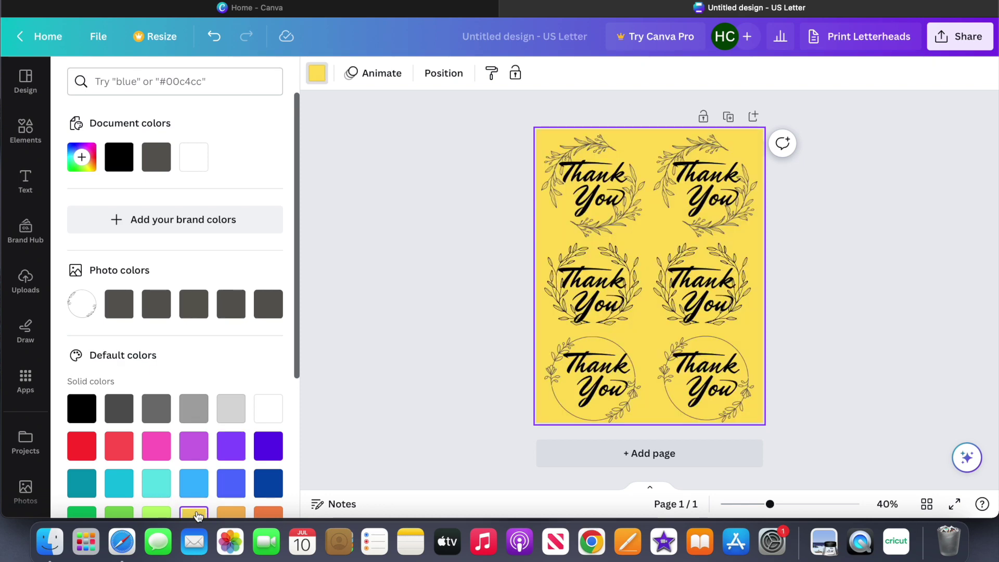
{"action": "left_click", "coordinate": [203, 154]}
- Rename the design as "thank you cards"
{"action": "left_click", "coordinate": [960, 37]}
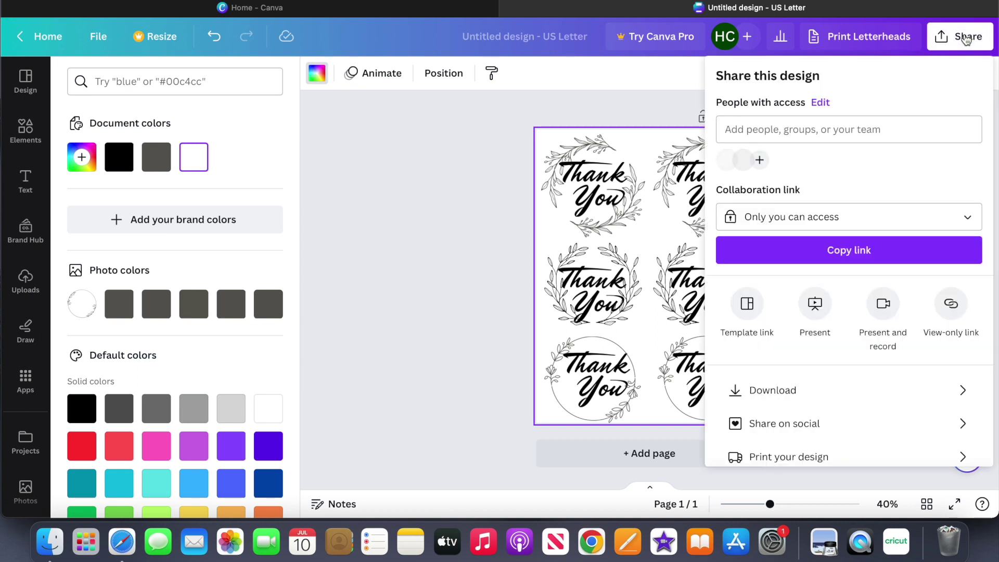
{"action": "left_click", "coordinate": [507, 39]}
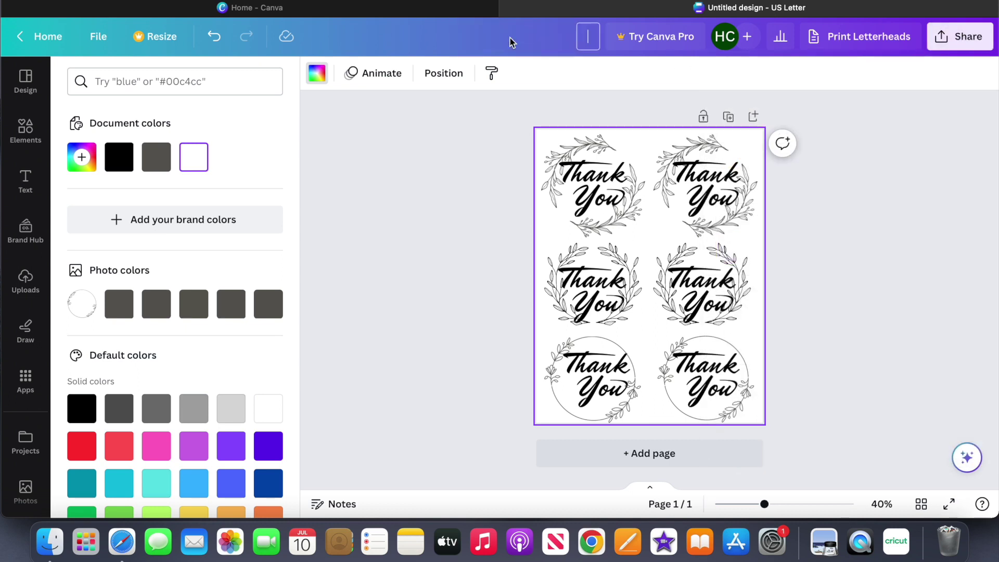
{"action": "type", "text": "thank you cards"}
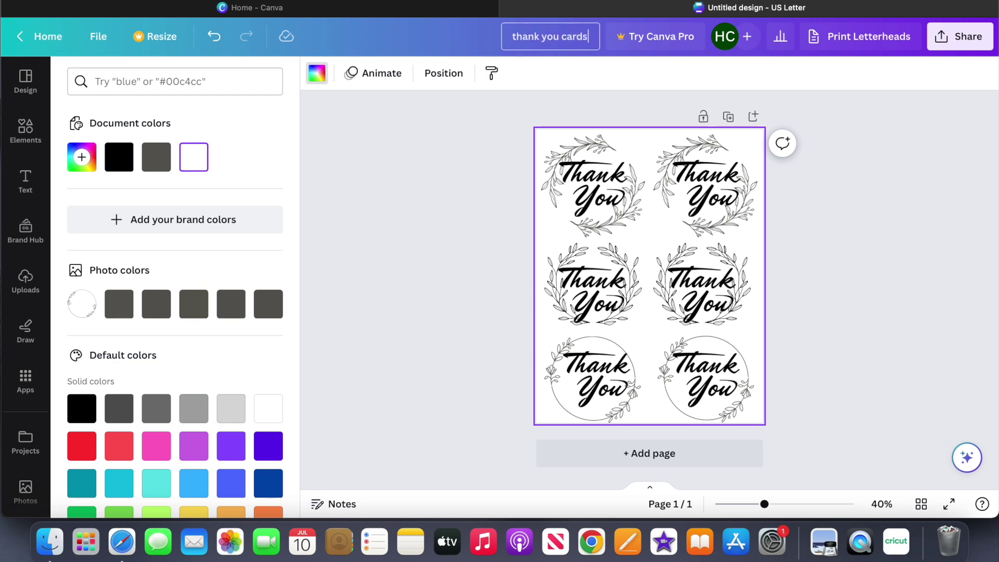
{"action": "key", "text": "Return"}
- Download the thank you cards design as a JPG file
{"action": "left_click", "coordinate": [959, 37]}
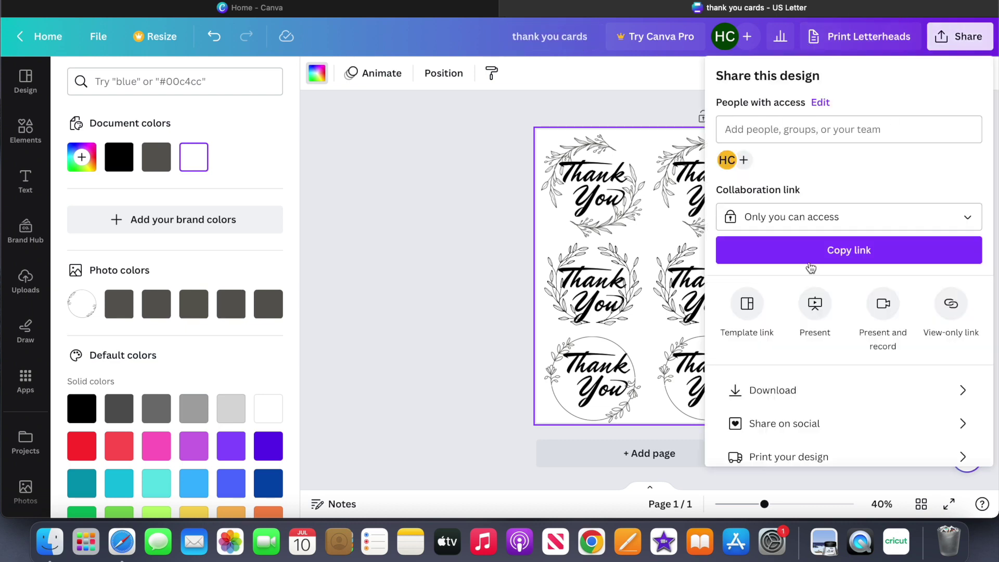
{"action": "left_click", "coordinate": [789, 394]}
{"action": "left_click", "coordinate": [838, 136]}
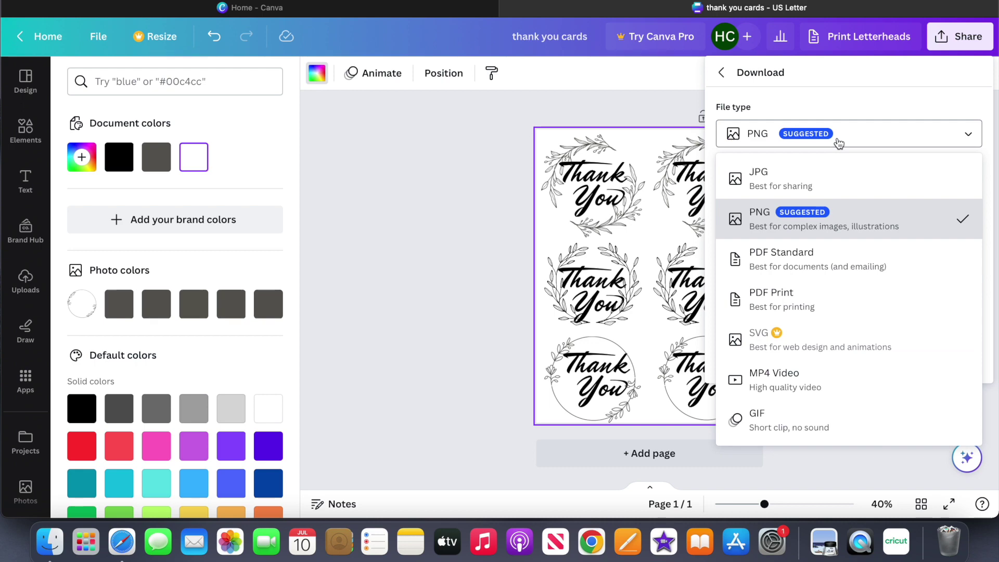
{"action": "left_click", "coordinate": [850, 173]}
{"action": "left_click", "coordinate": [896, 311]}
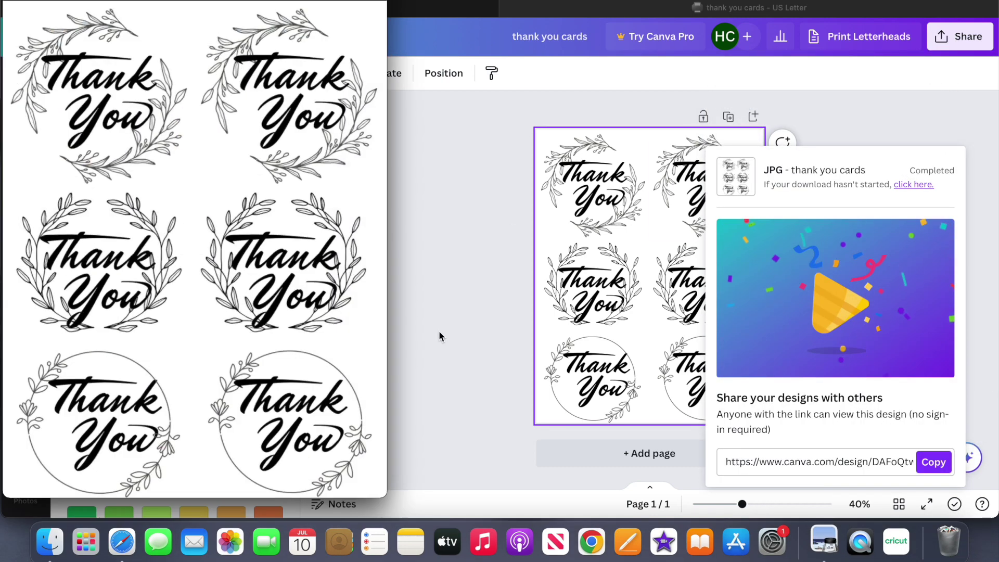
- Print 5 copies of the downloaded JPG from Preview on US Letter paper in portrait orientation
{"action": "left_click", "coordinate": [91, 1]}
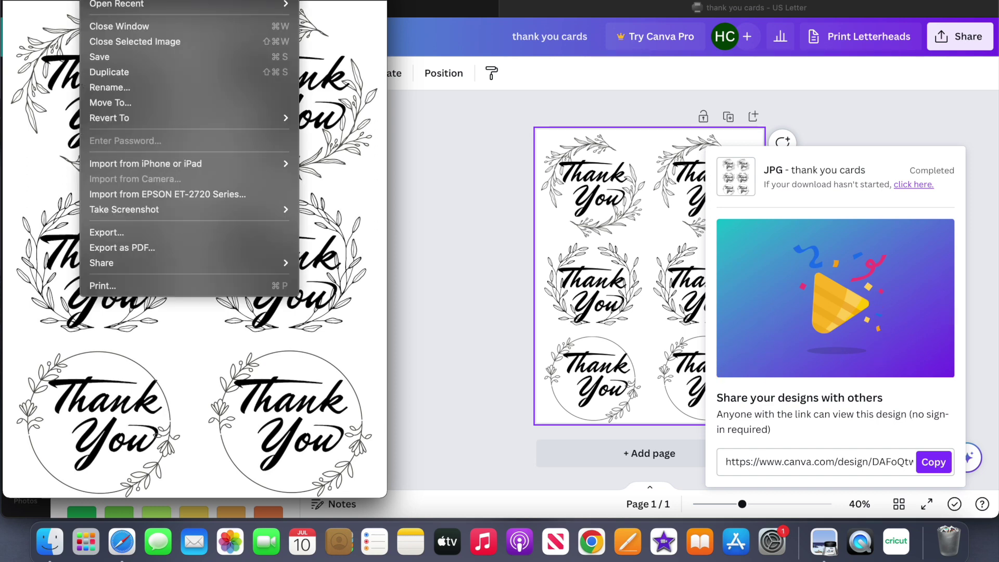
{"action": "left_click", "coordinate": [116, 285]}
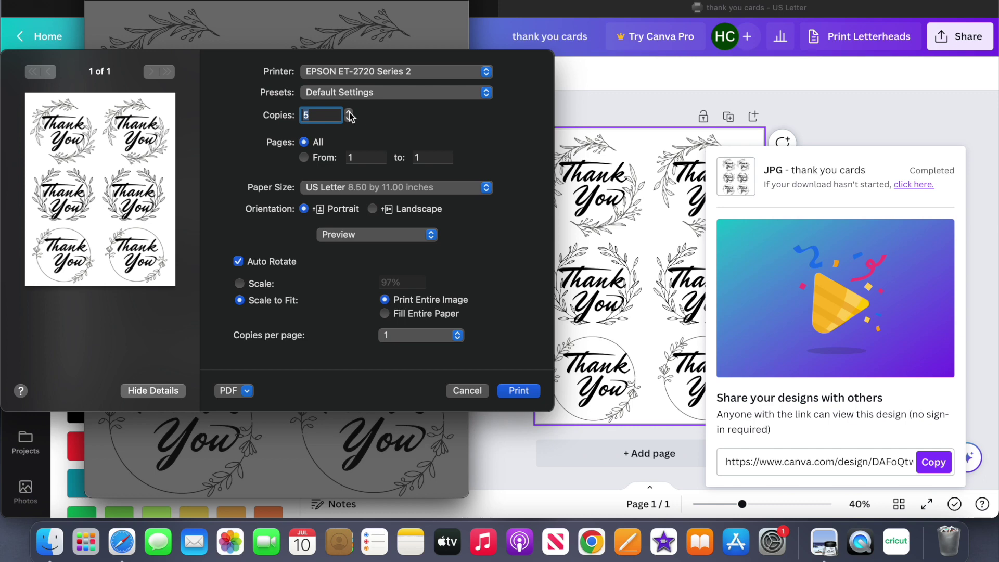
{"action": "left_click", "coordinate": [519, 390]}
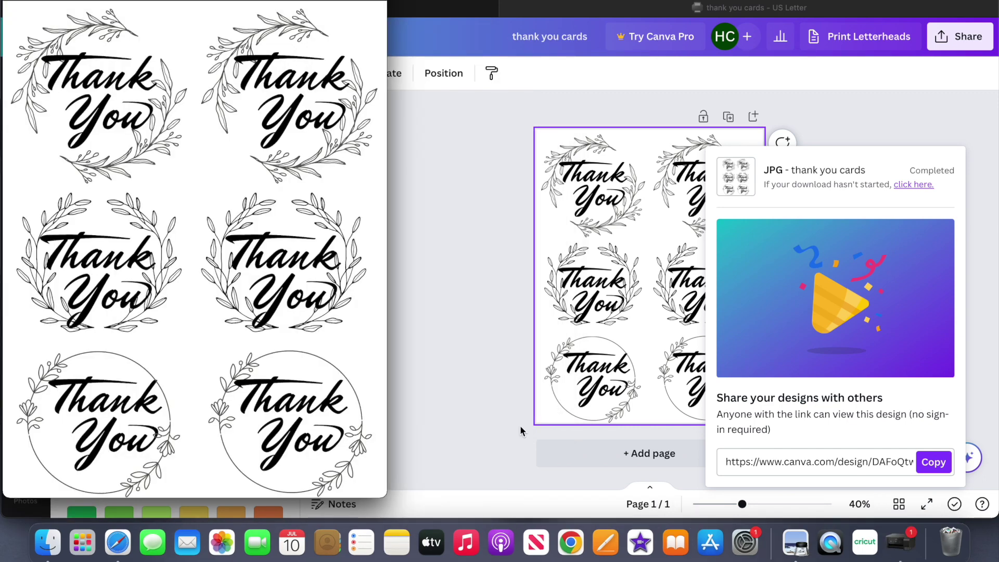